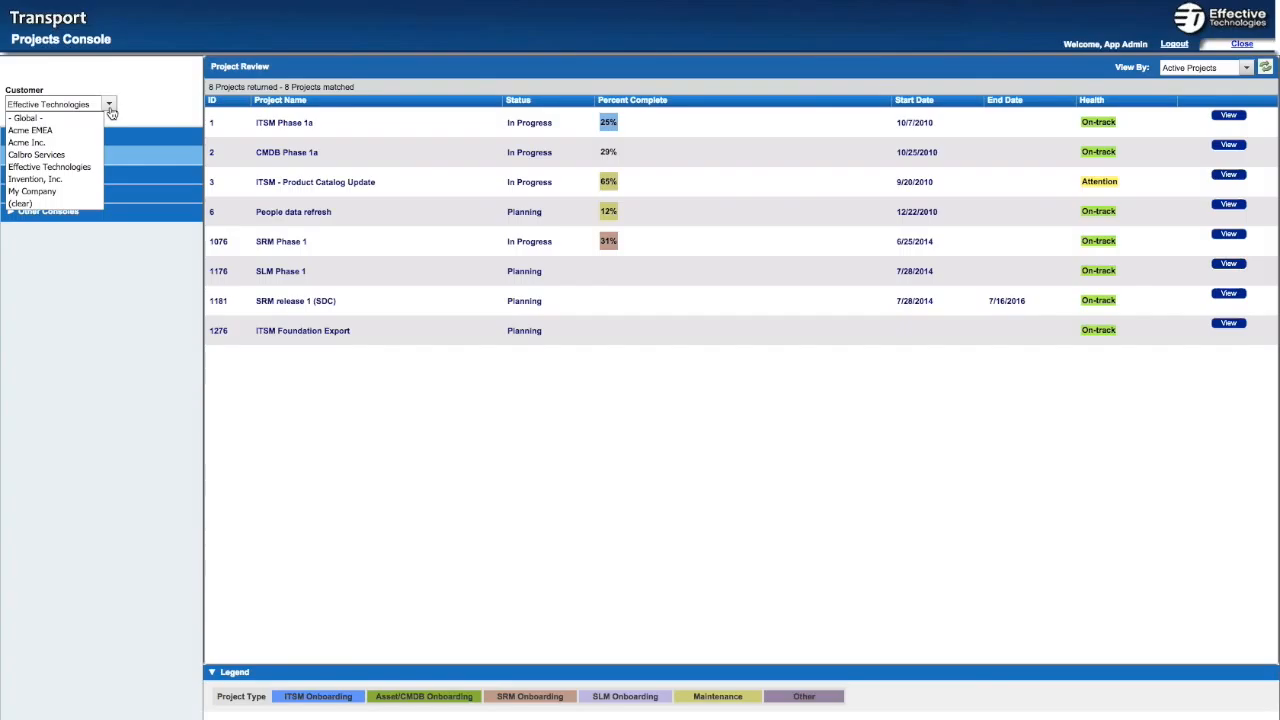
Choose customer Effective Technologies, open the ITSM Phase 1a project, review its activities, journal and configuration, and close the project
left_click(78, 168)
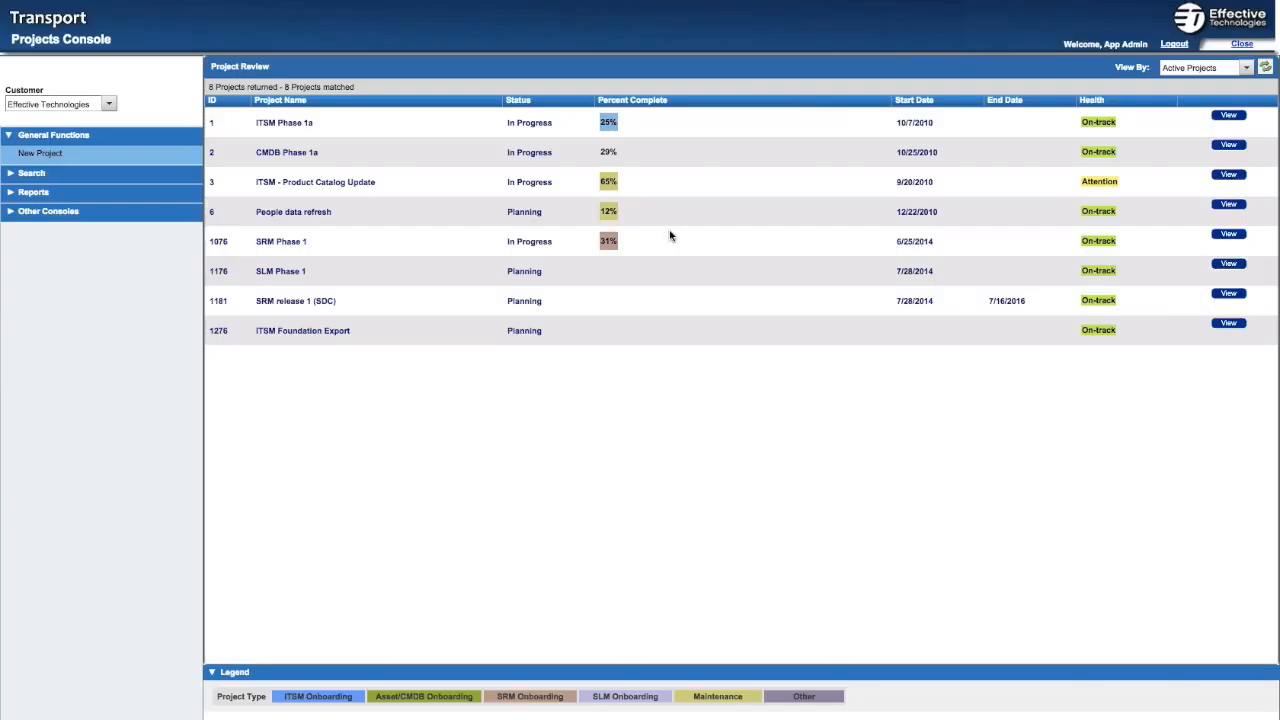
left_click(1228, 115)
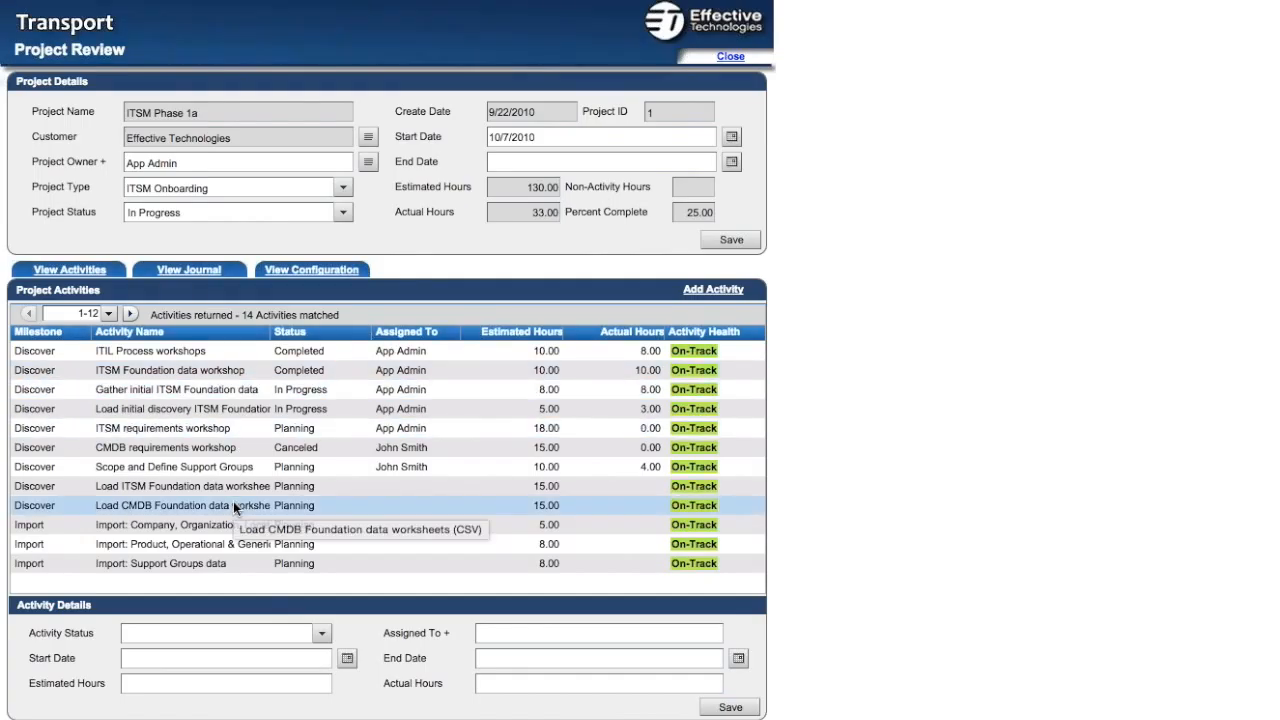
left_click(189, 269)
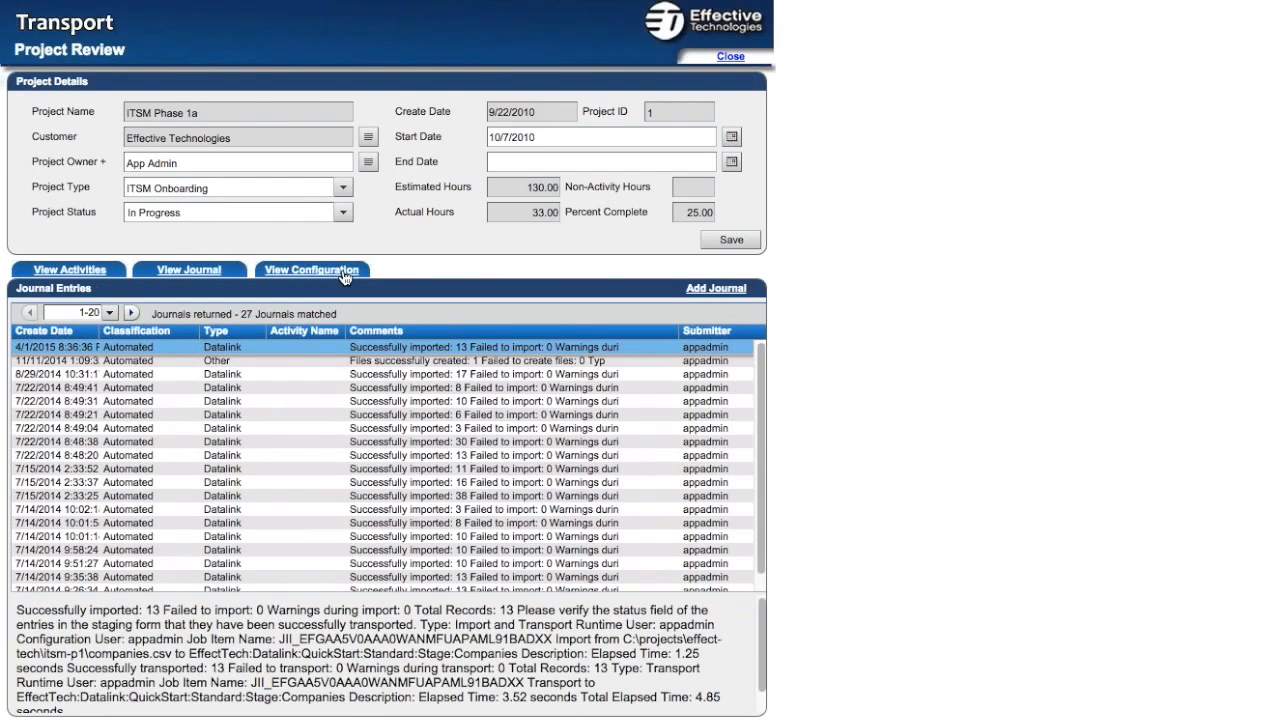
left_click(311, 269)
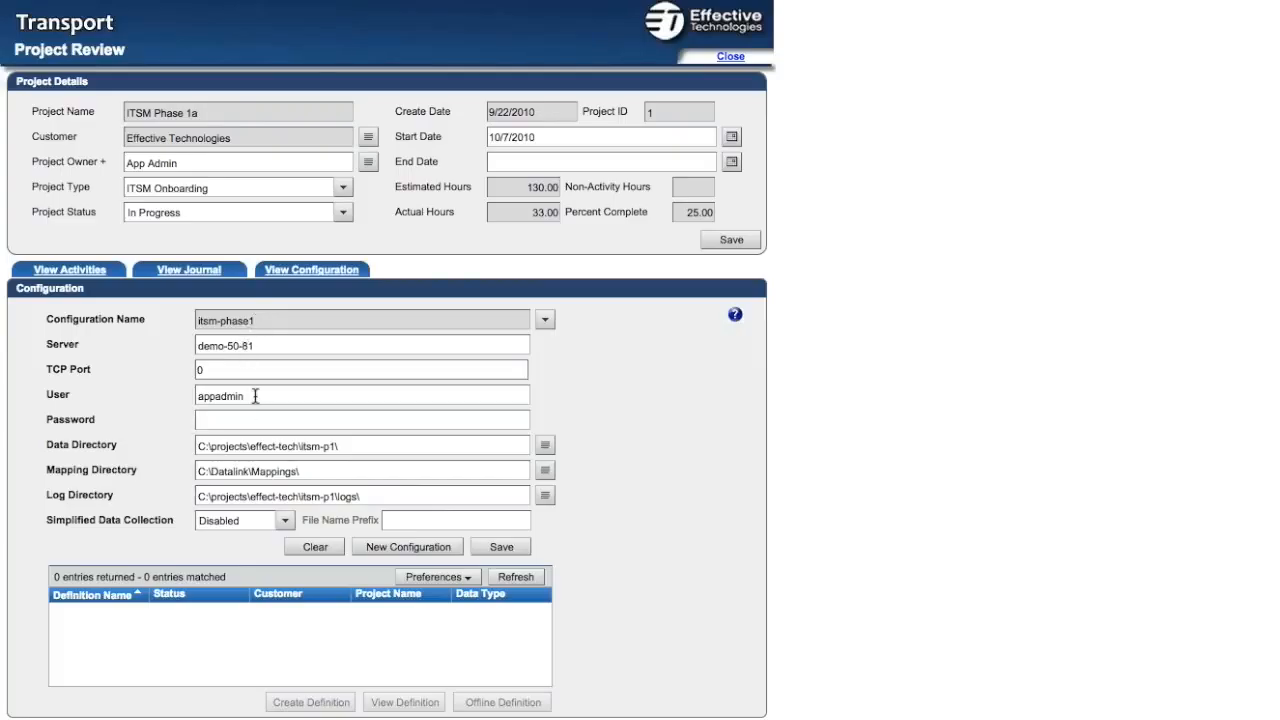
left_click(403, 448)
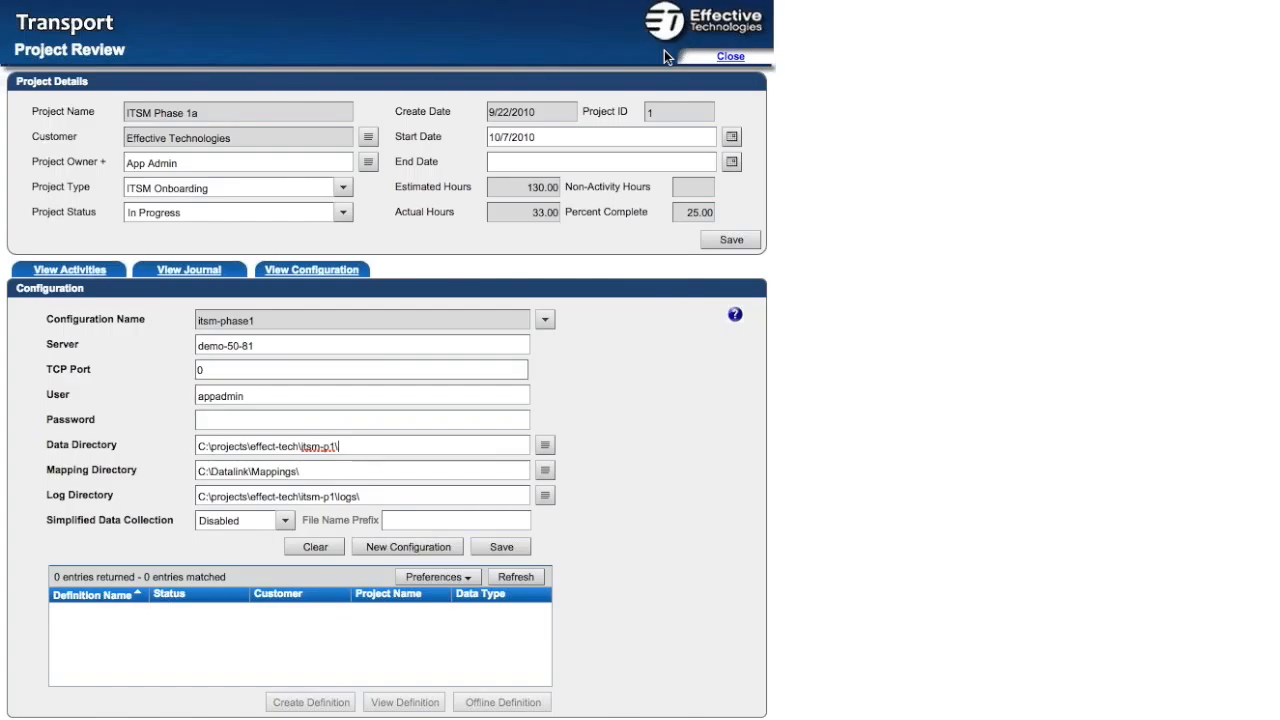
left_click(731, 58)
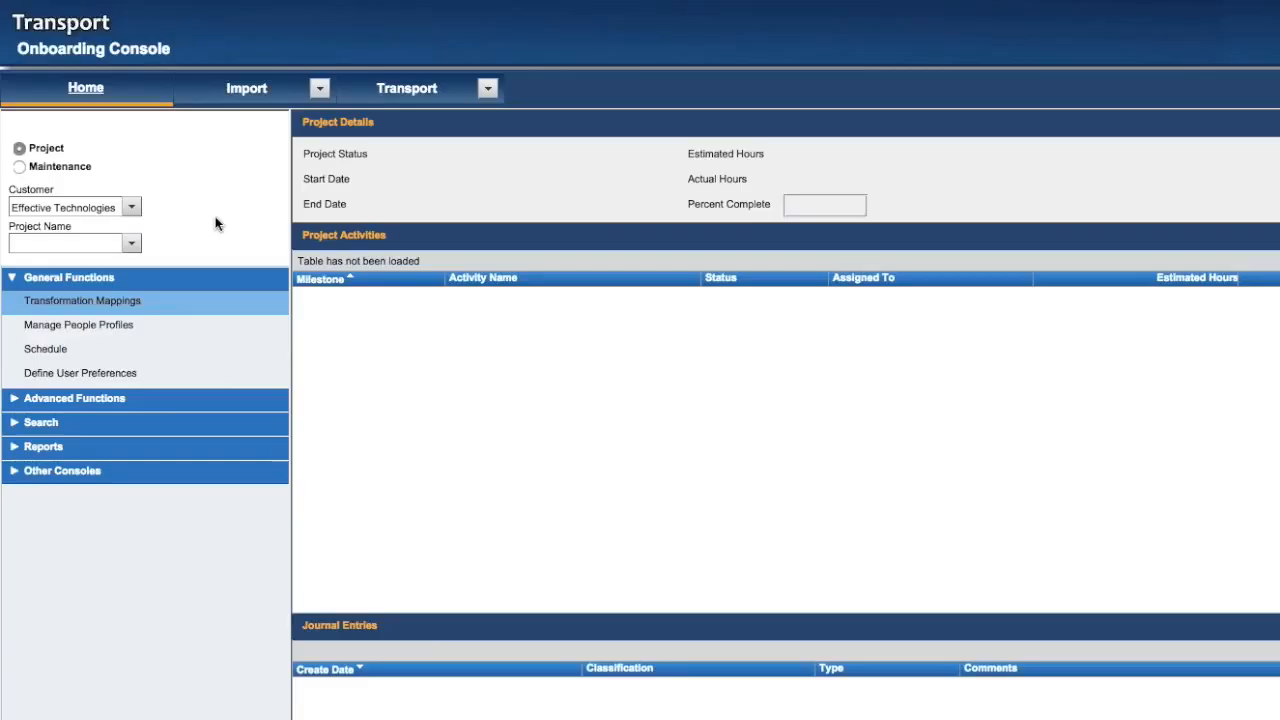
Select project ITSM Phase 1a in the Onboarding Console, and search the BMC Atrium Product Catalog Company form for Effective Technologies
left_click(131, 243)
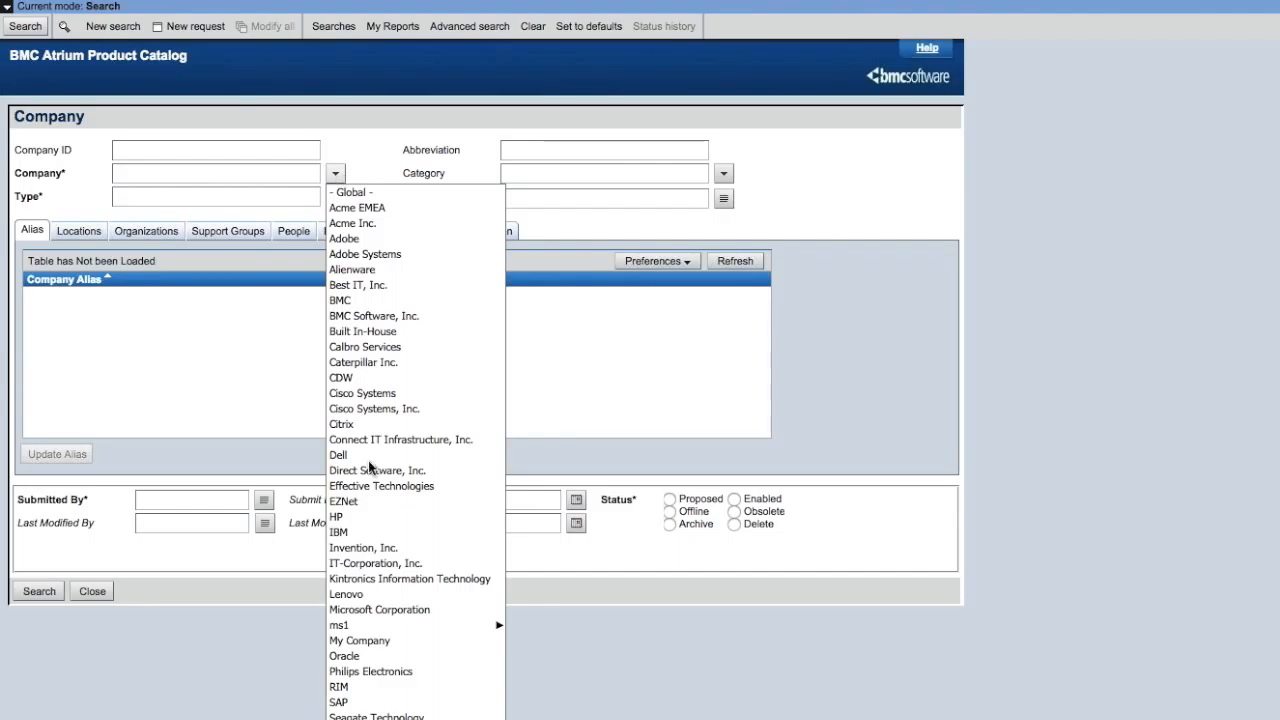
left_click(402, 486)
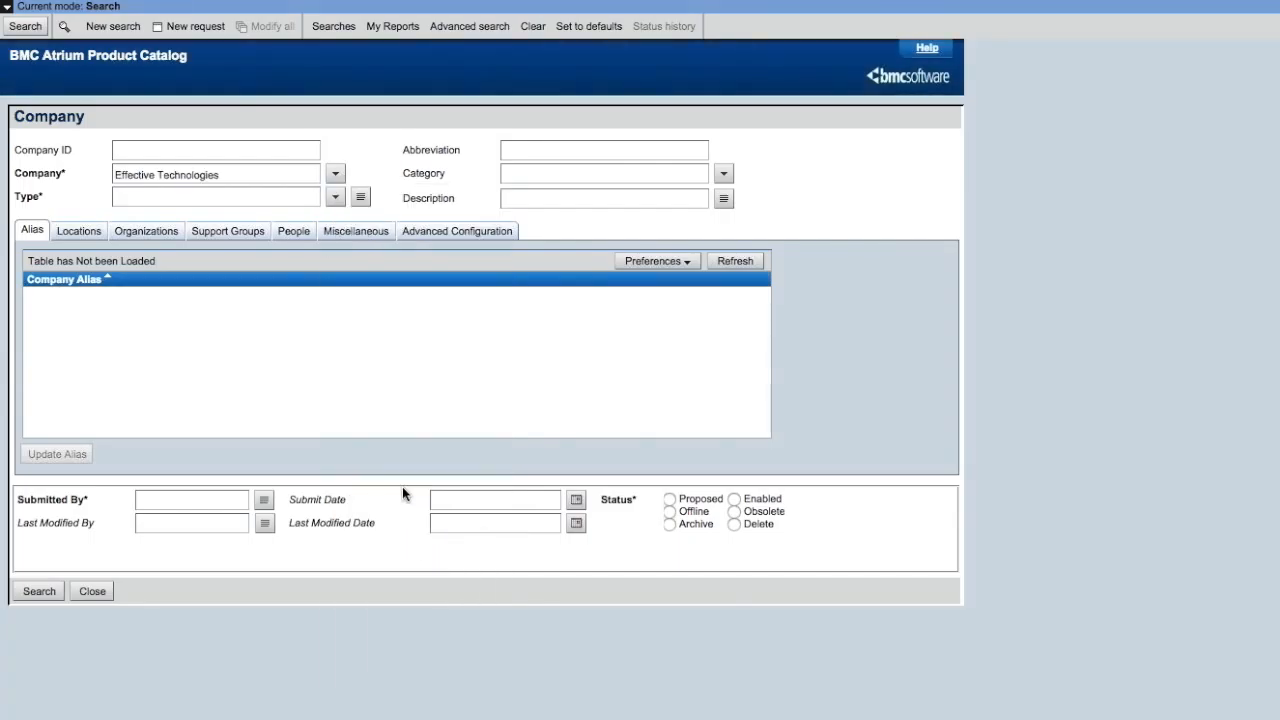
left_click(39, 591)
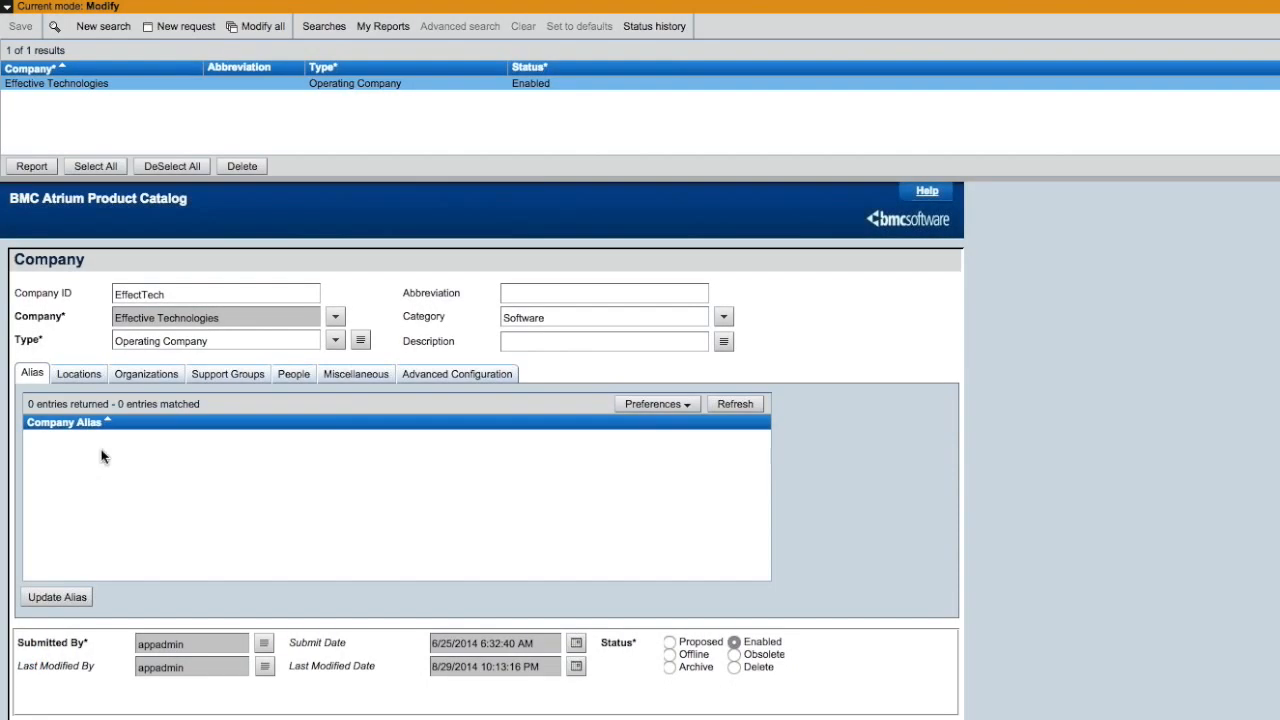
Examine the locations, organizations and people listed for the Effective Technologies company record
left_click(82, 374)
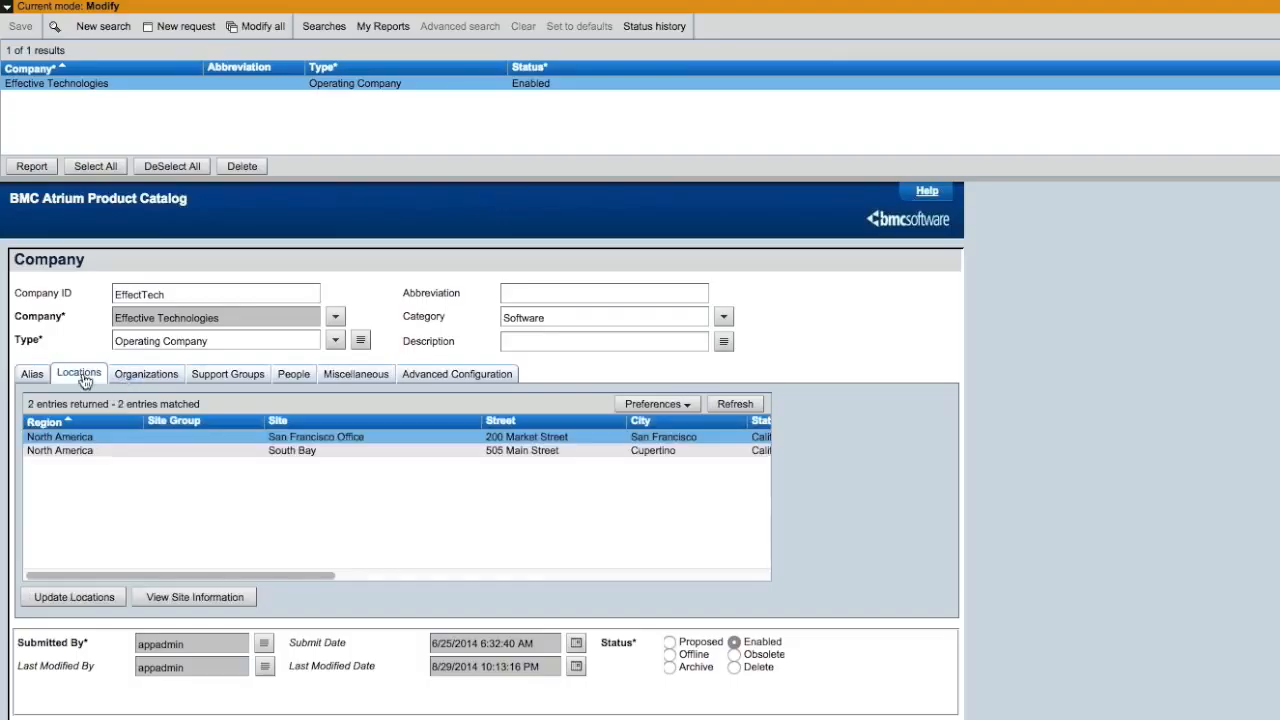
left_click(140, 376)
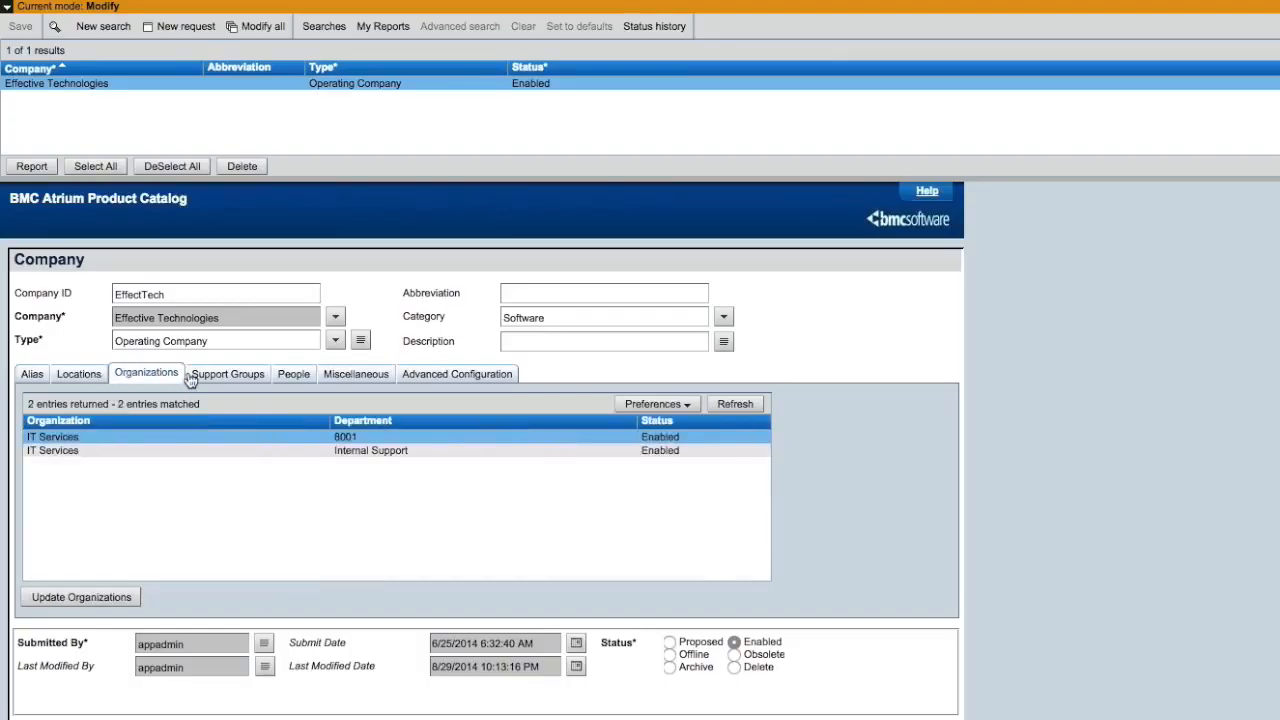
left_click(294, 377)
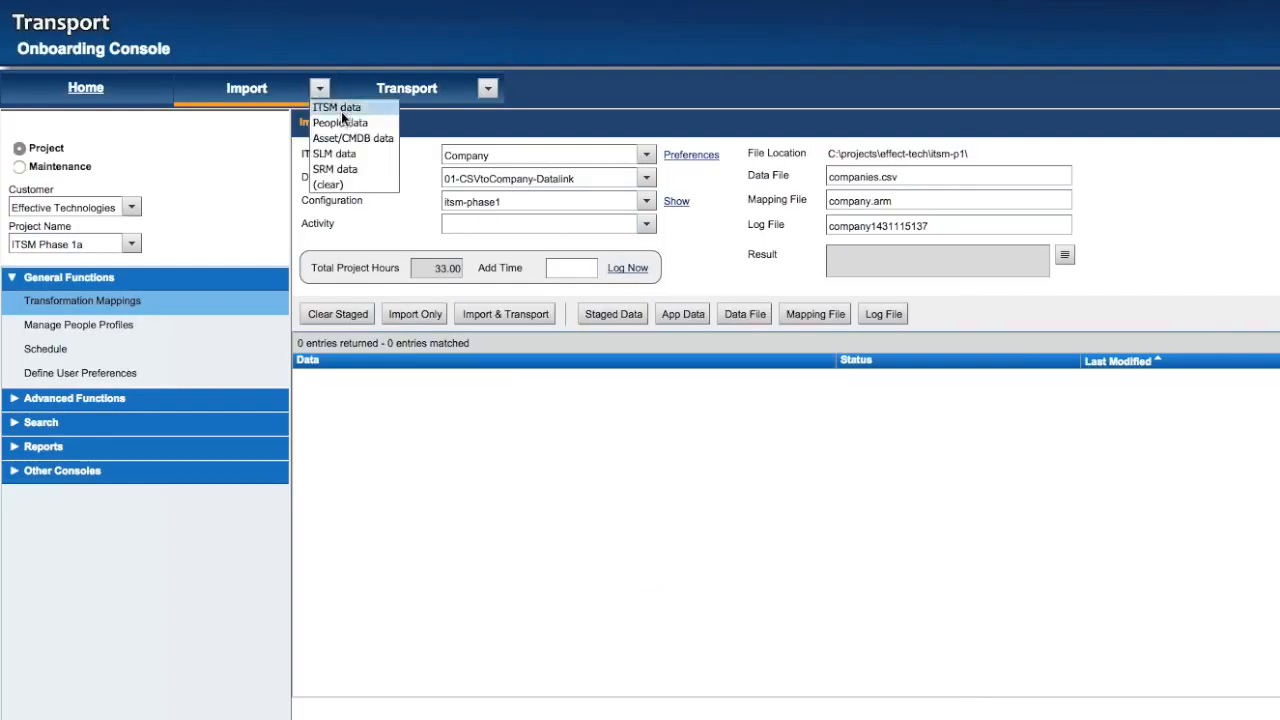
In the Onboarding Console, import and transport People data from people.csv with activity Import: People and Add Time 4
left_click(350, 123)
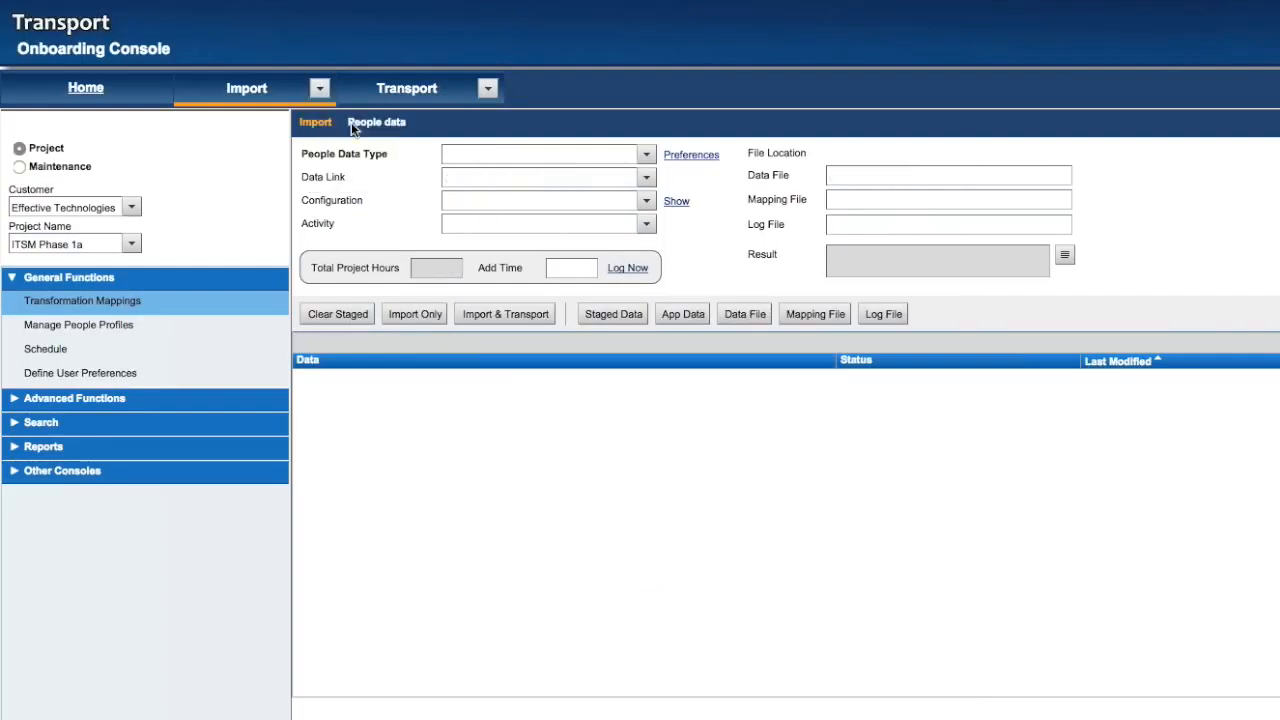
left_click(646, 156)
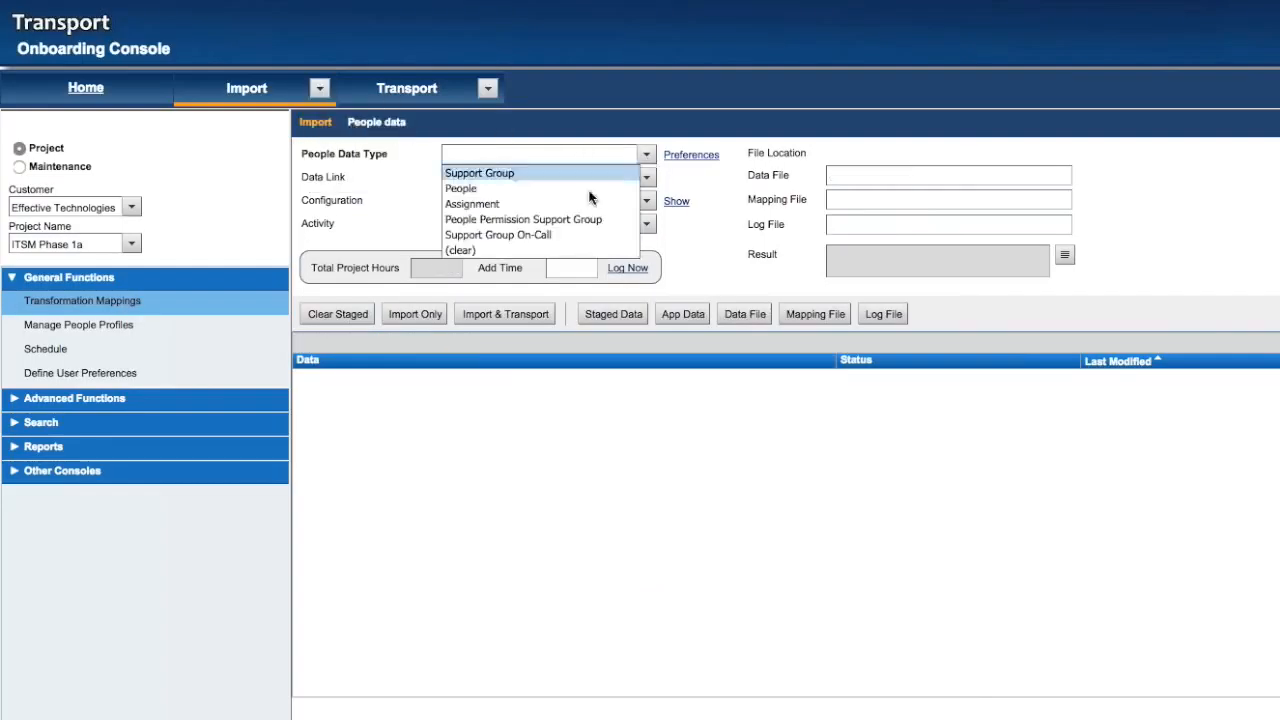
left_click(590, 189)
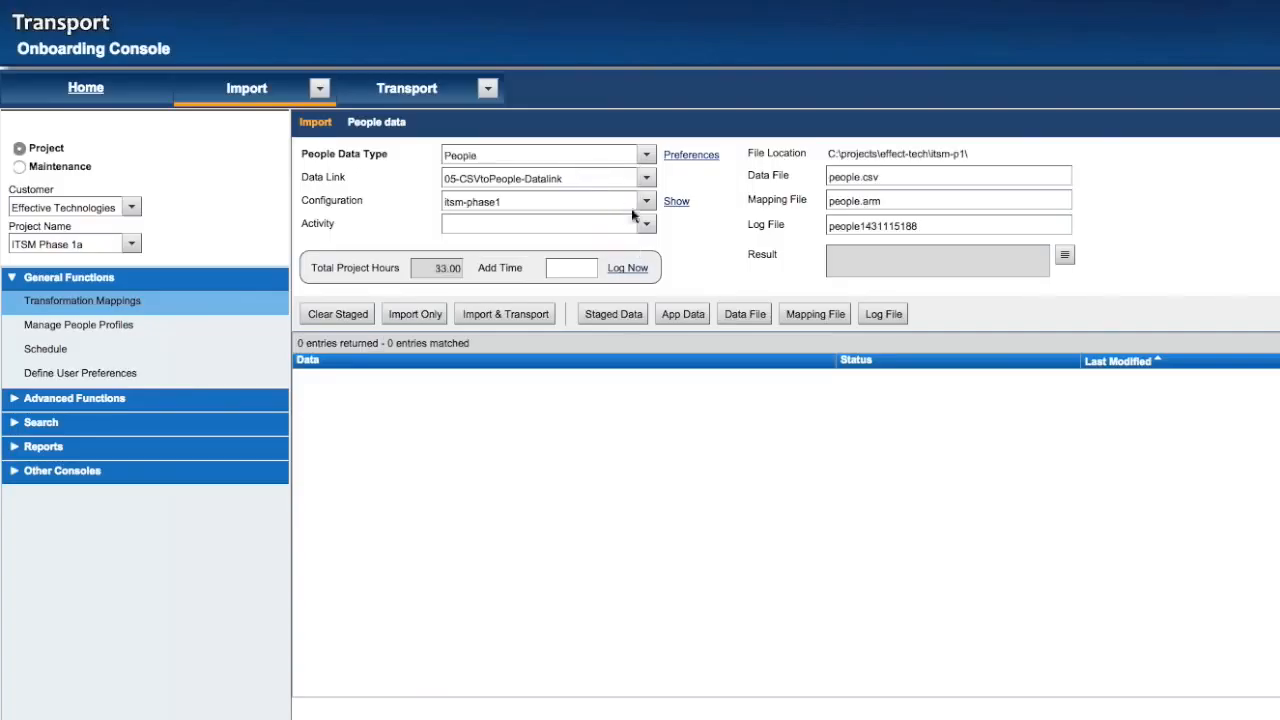
left_click(648, 226)
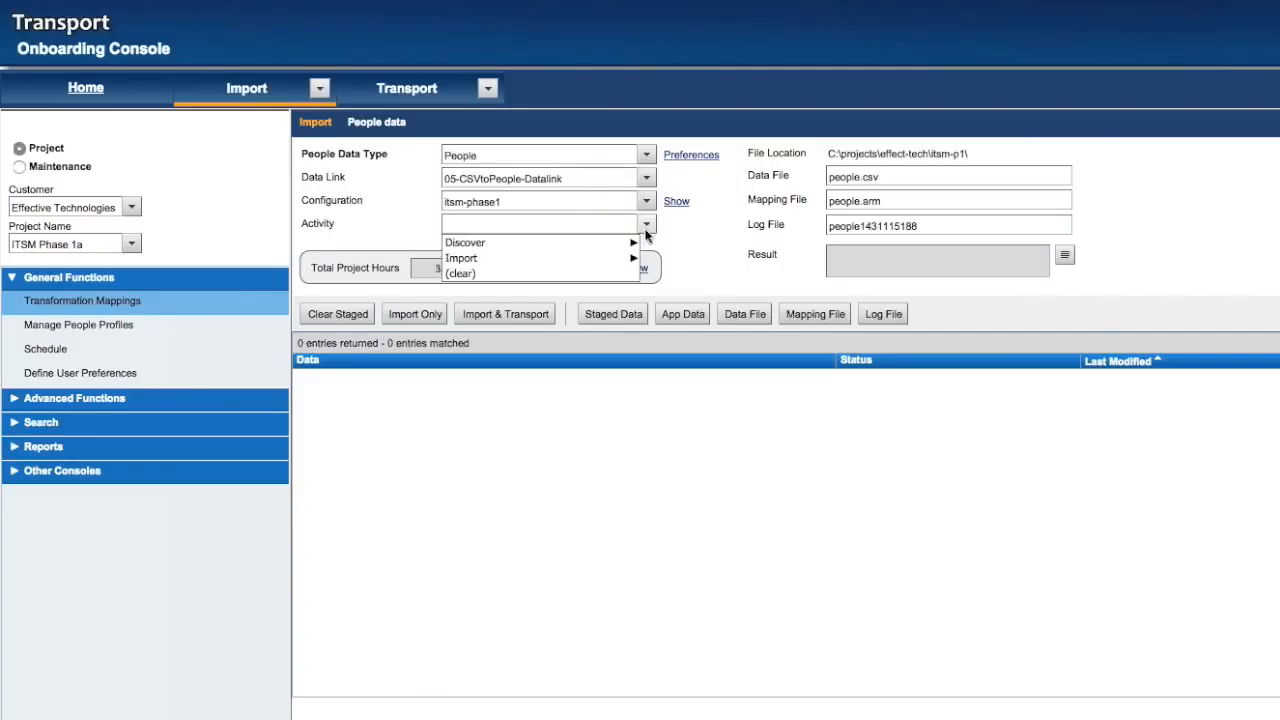
mouse_move(633, 258)
left_click(684, 304)
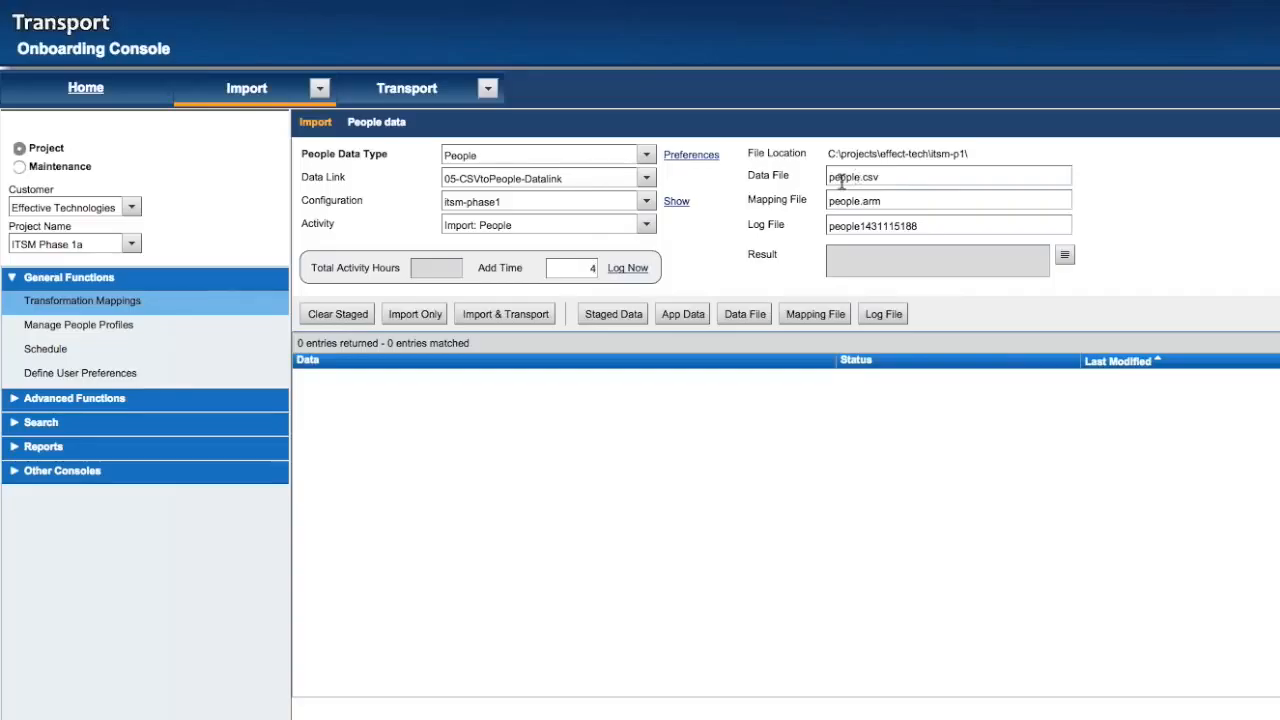
left_click(510, 315)
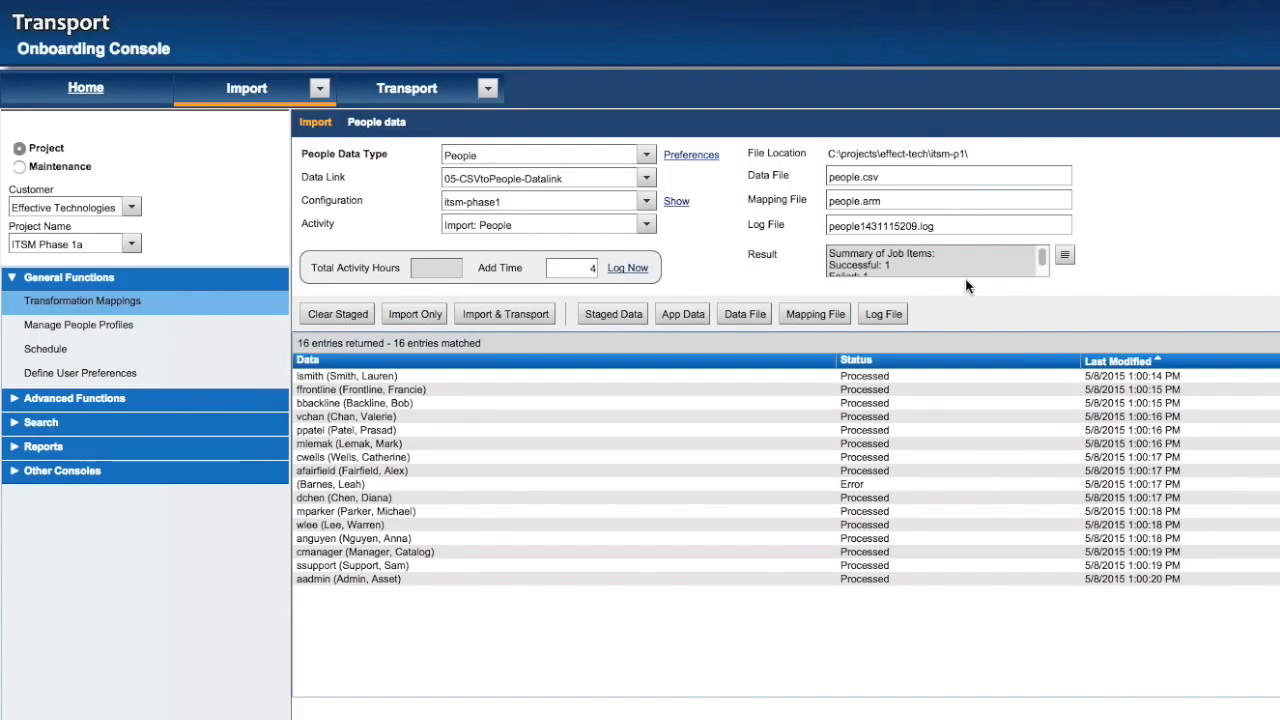
Read through the full result summary of the people import, close it, and open the staged record with Error status
left_click(1065, 257)
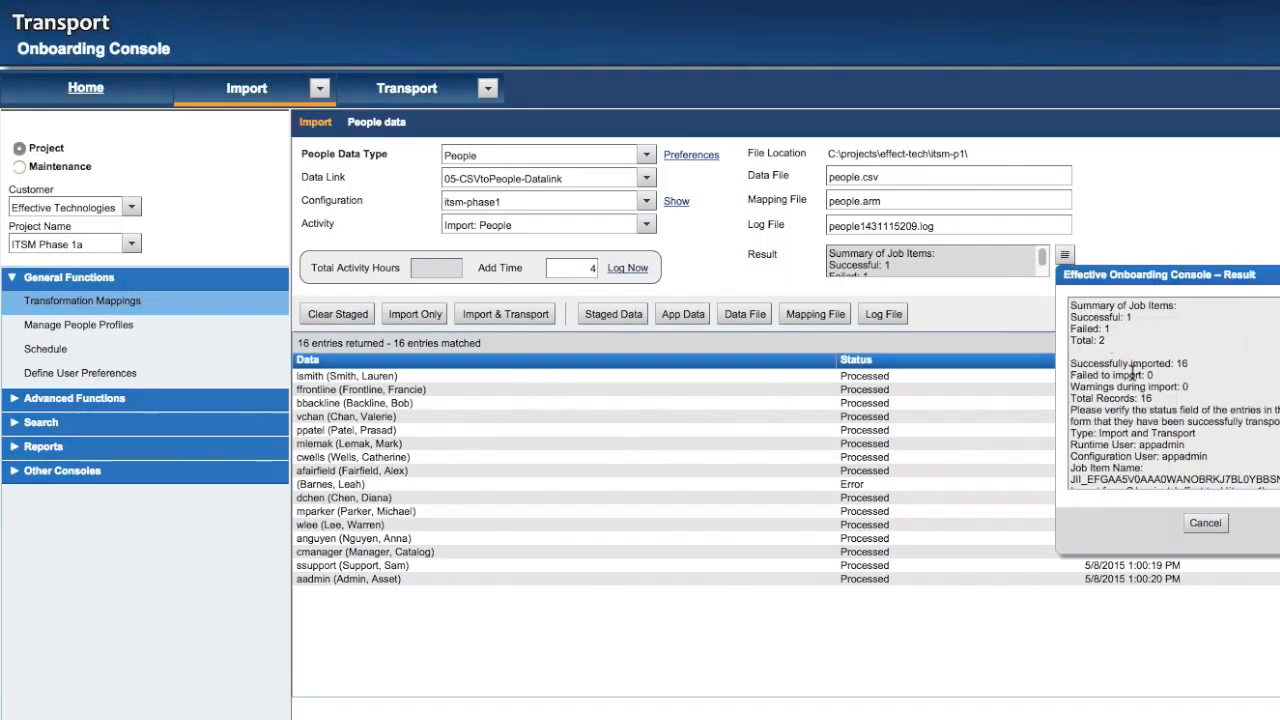
scroll(1186, 364, "down", 1)
scroll(1186, 364, "up", 1)
scroll(1187, 366, "down", 5)
scroll(1186, 363, "down", 2)
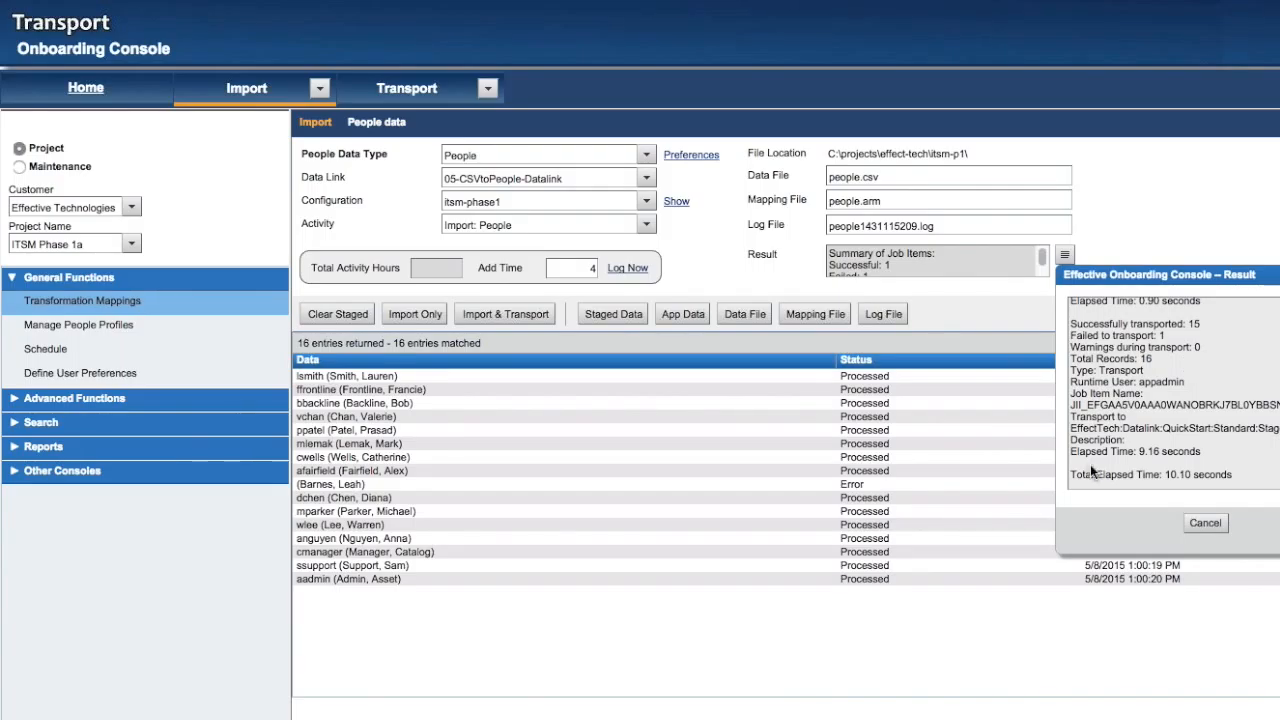
scroll(1166, 456, "down", 1)
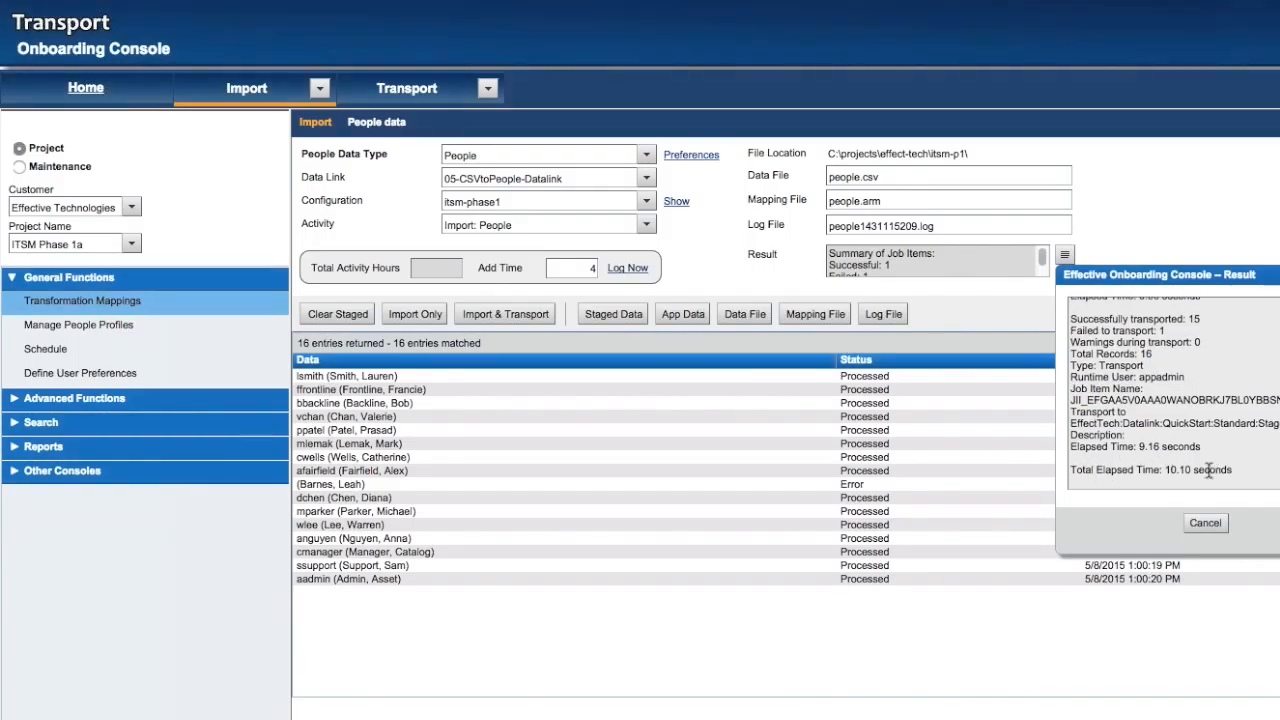
left_click(1203, 521)
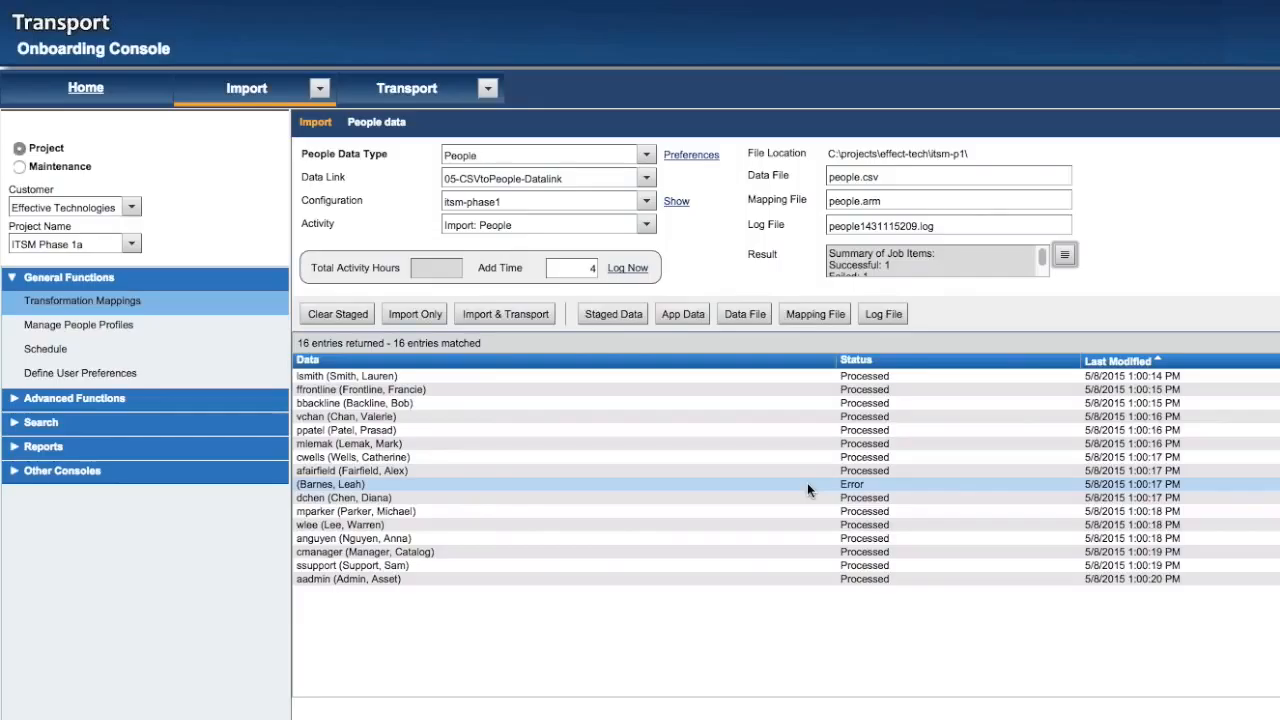
double_click(808, 485)
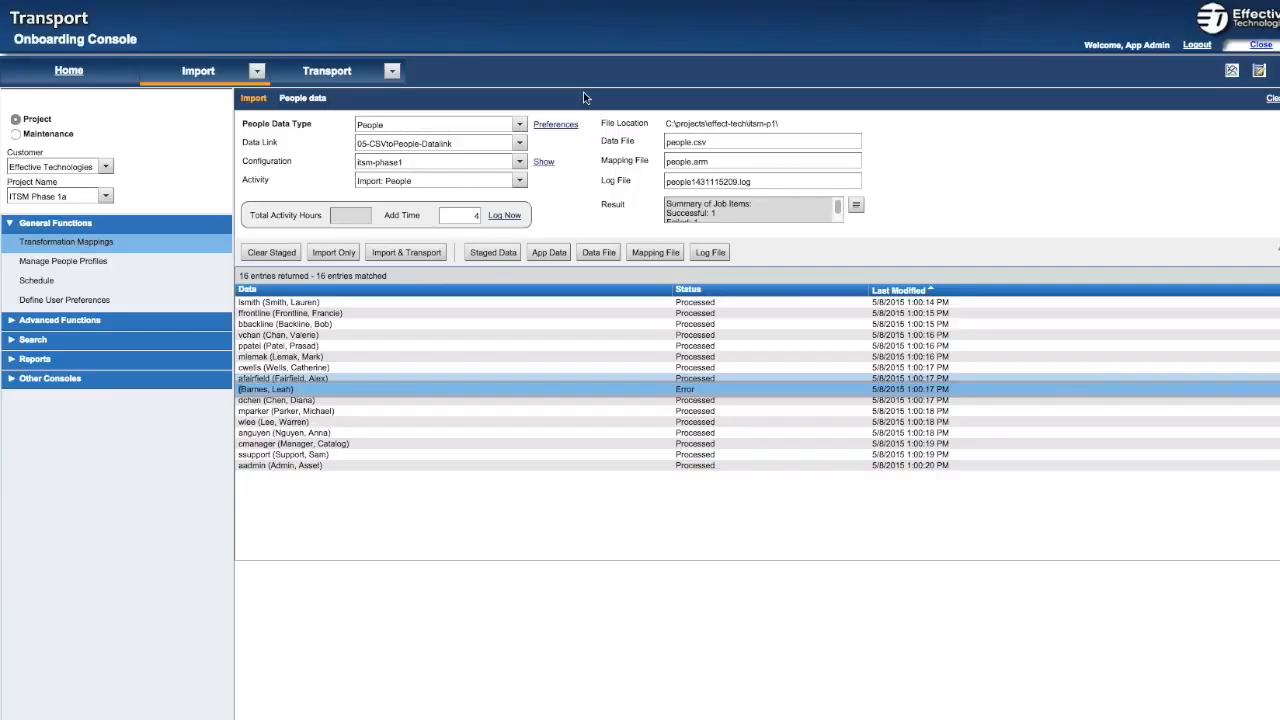
Return to the Effective Technologies company record and refresh its people, organizations and locations lists to check the imported data
left_click(876, 303)
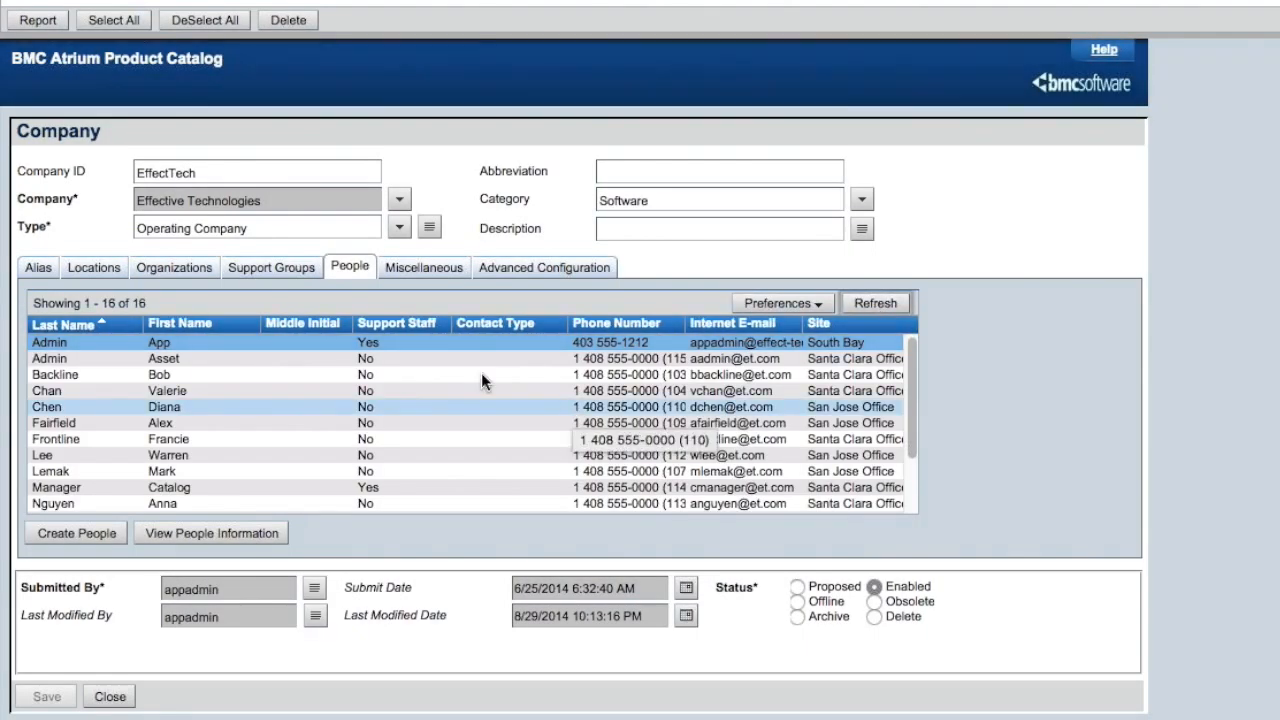
left_click(392, 391)
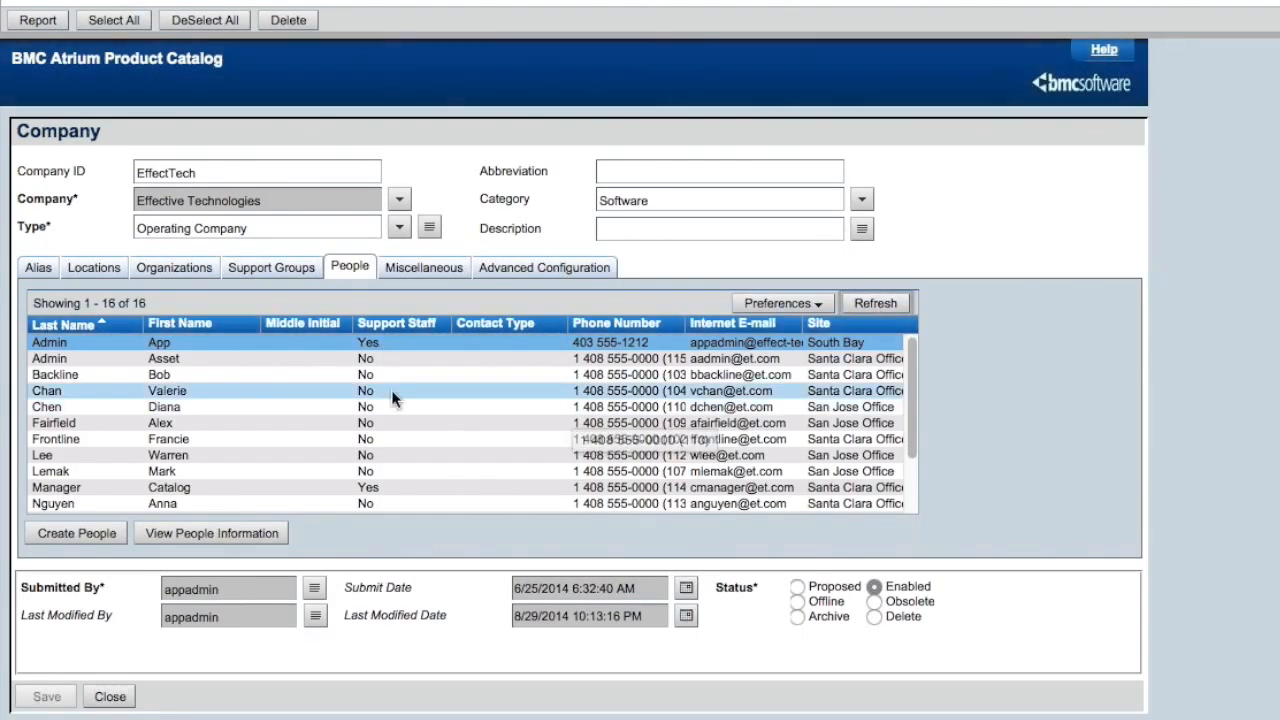
left_click(188, 267)
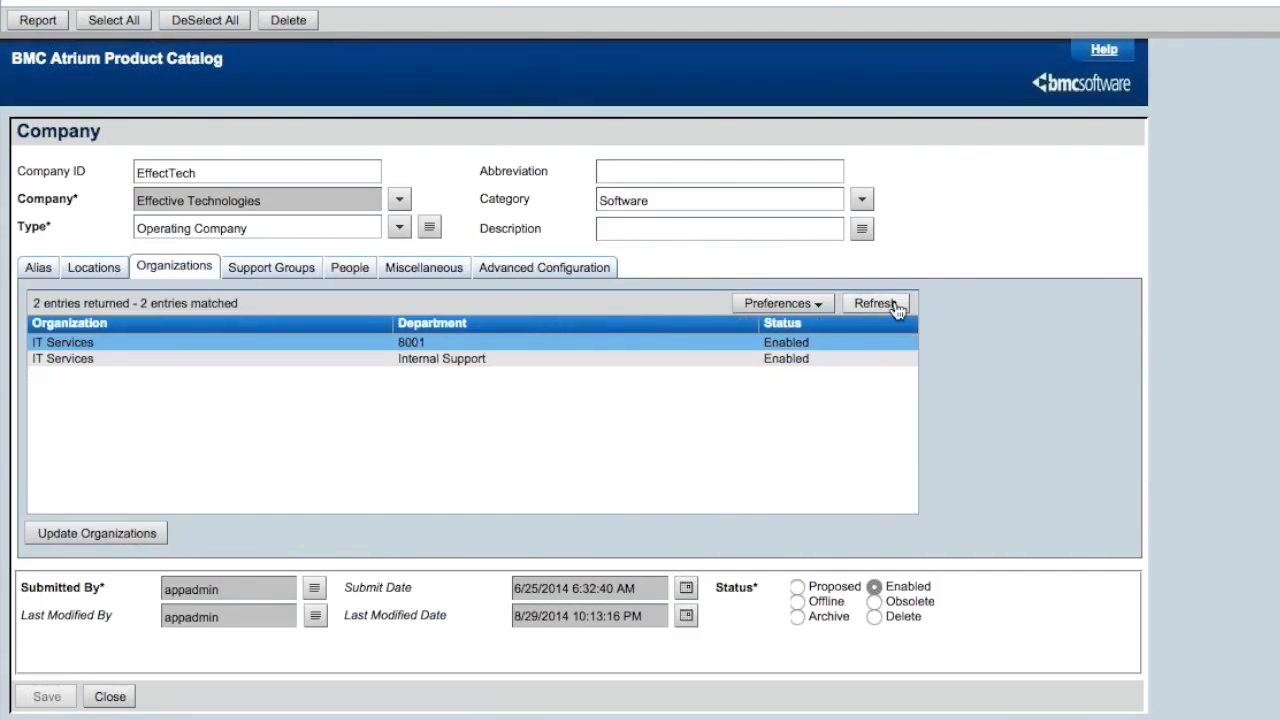
left_click(862, 305)
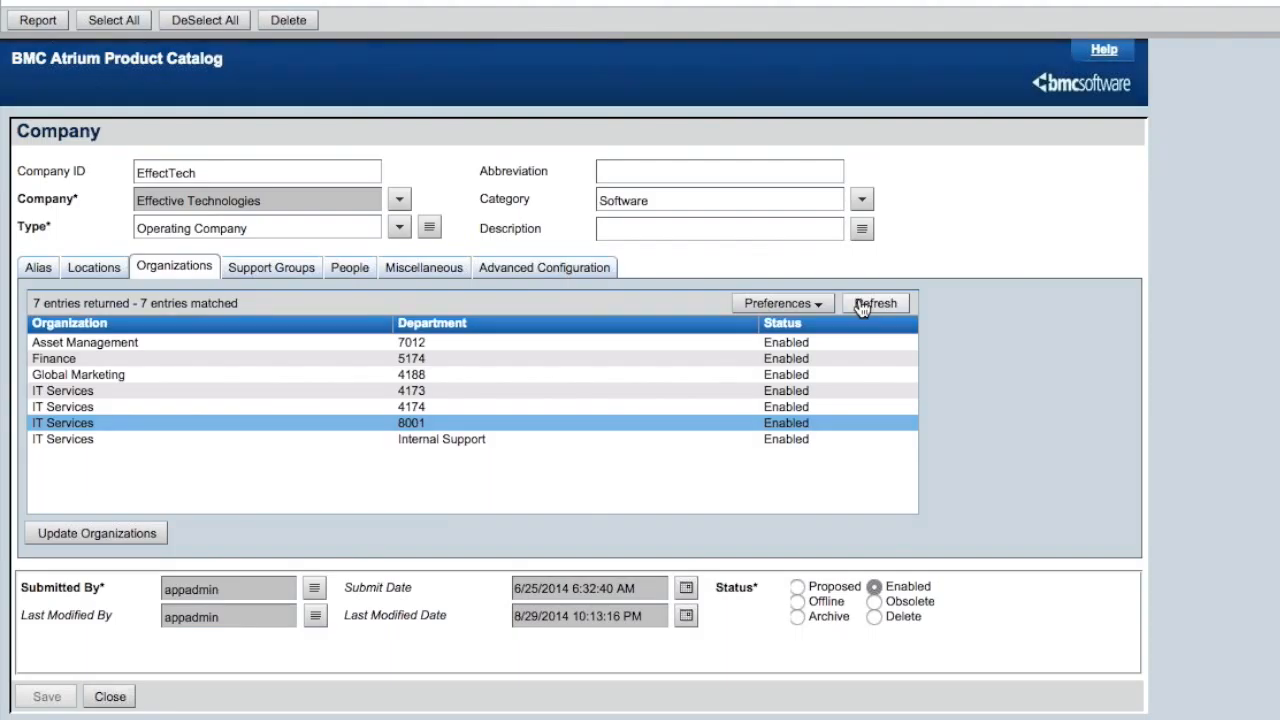
left_click(93, 267)
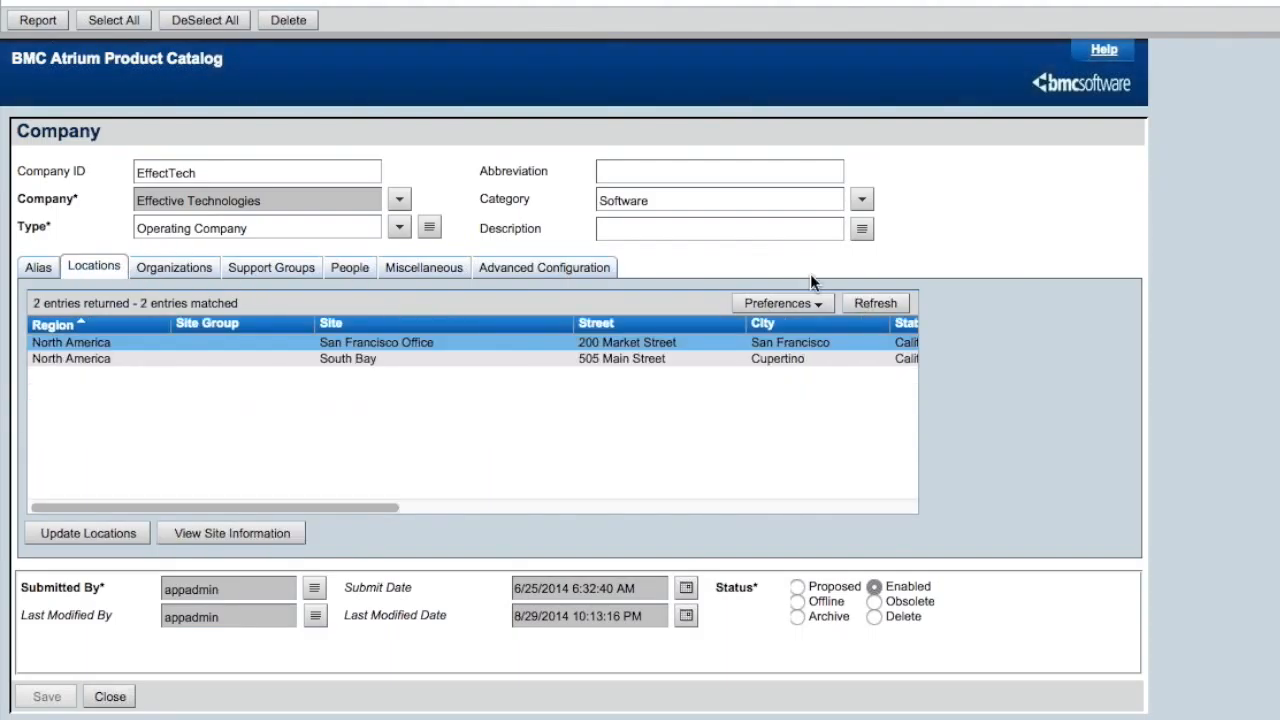
left_click(886, 307)
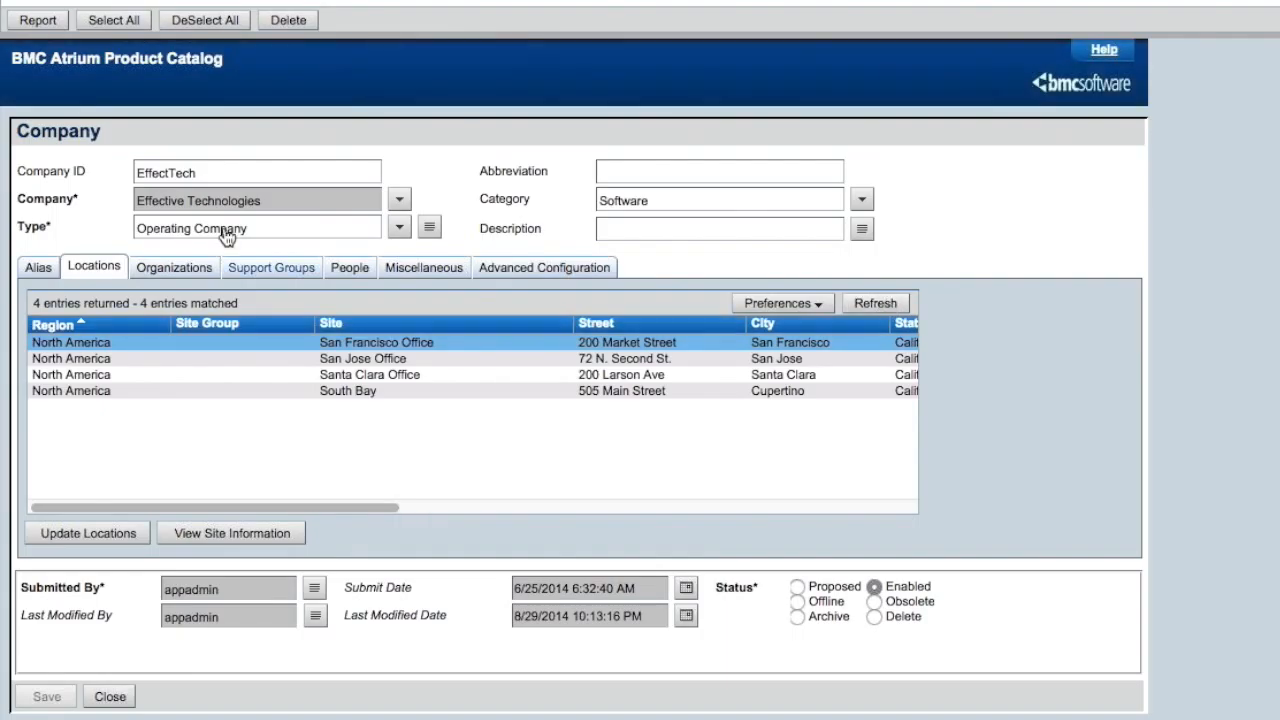
left_click(345, 270)
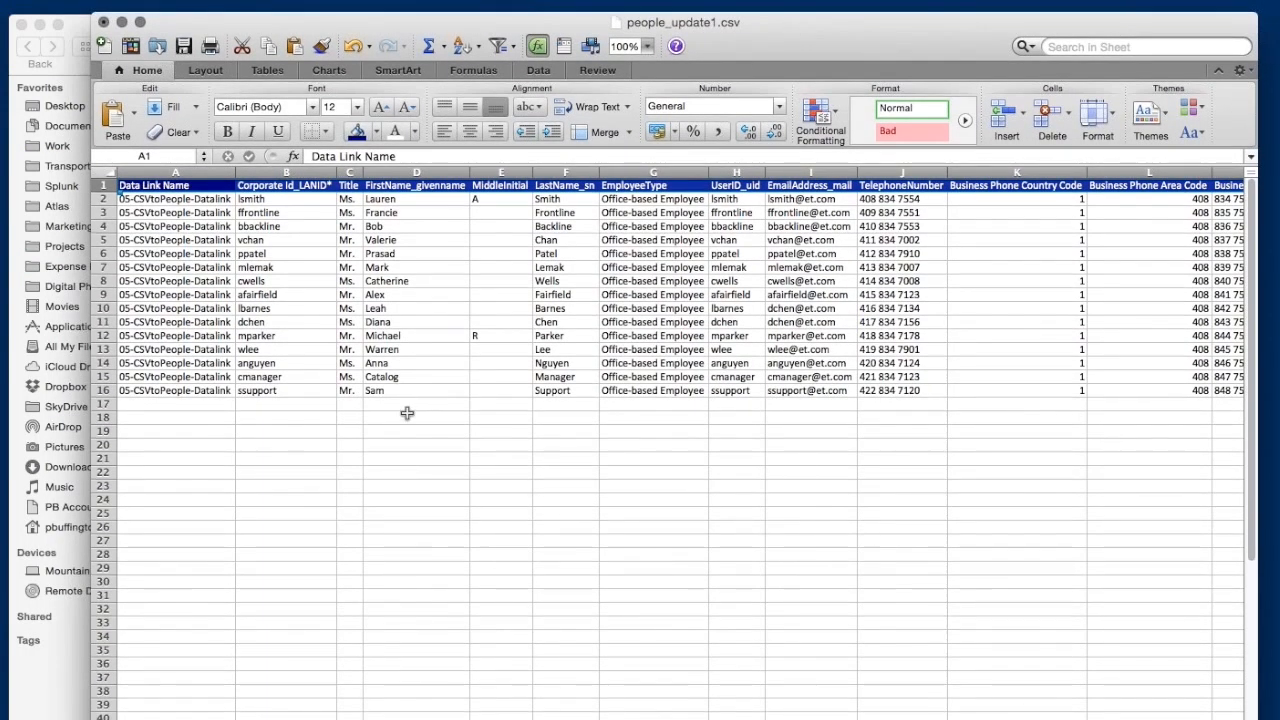
In Excel, zoom the people_update1.csv sheet to 125% and review its phone, department, desk location and mobile columns
left_click(407, 413)
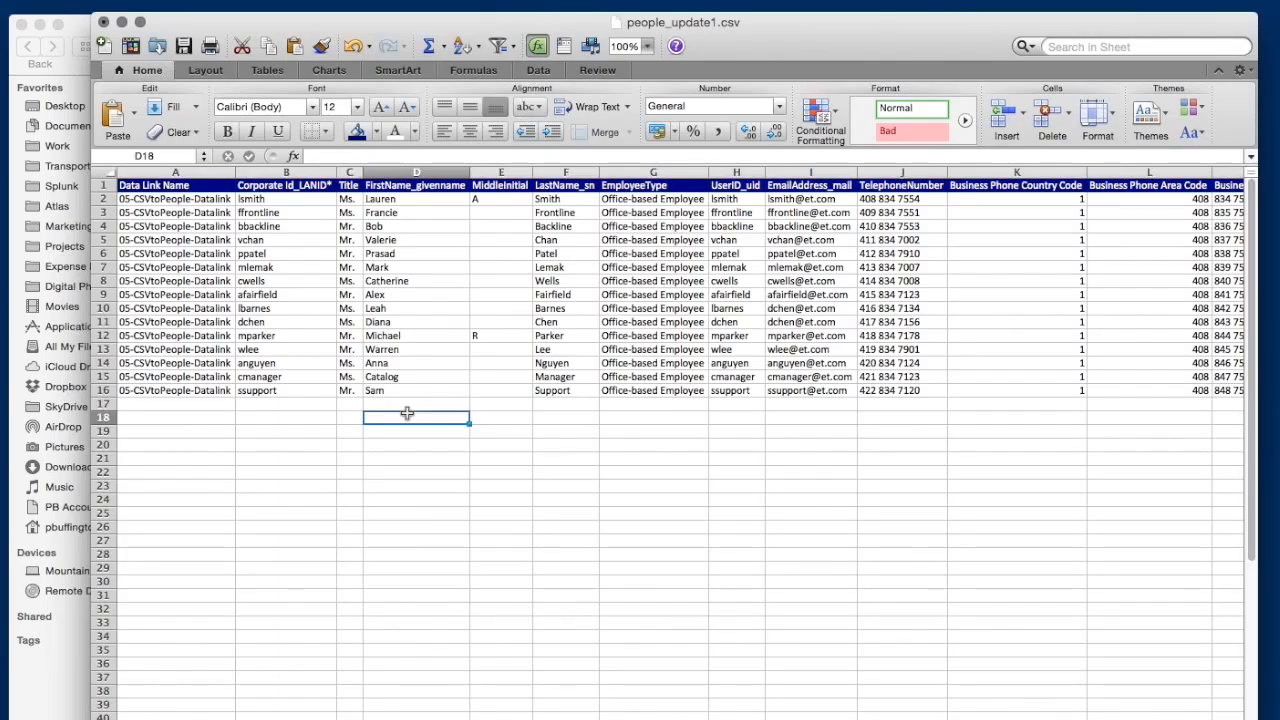
left_click(647, 47)
left_click(641, 97)
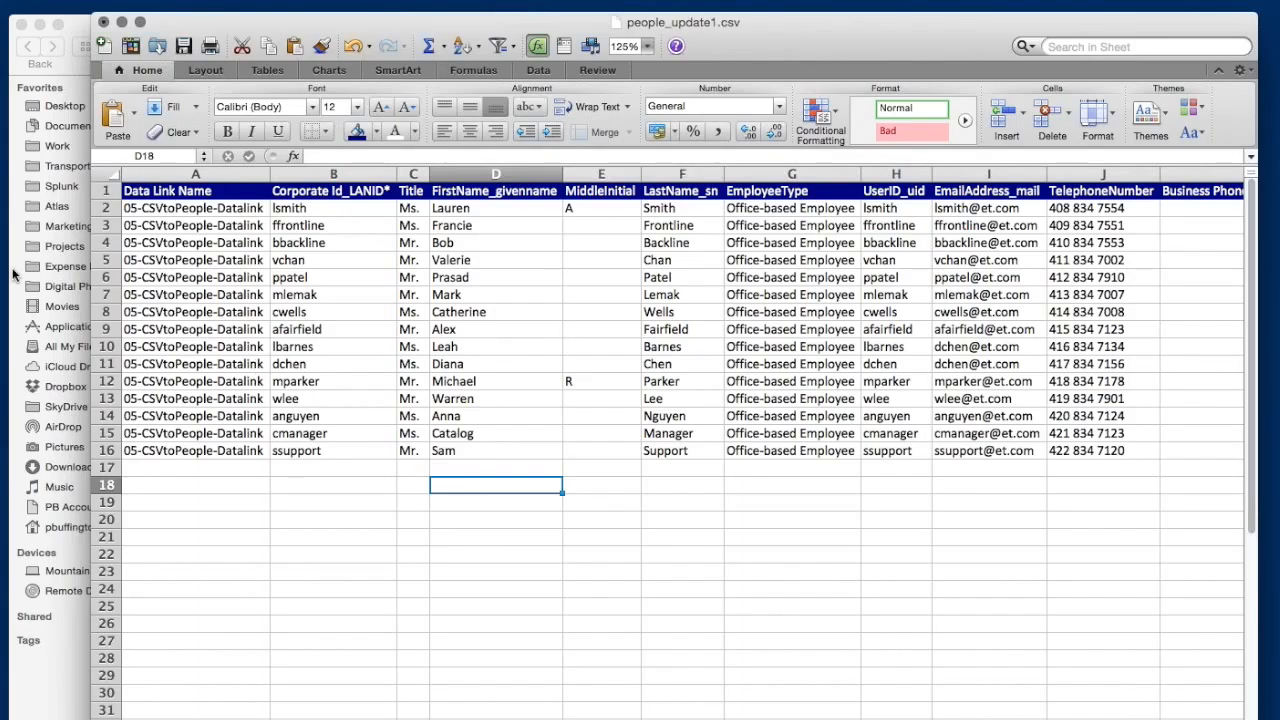
scroll(297, 362, "right", 9)
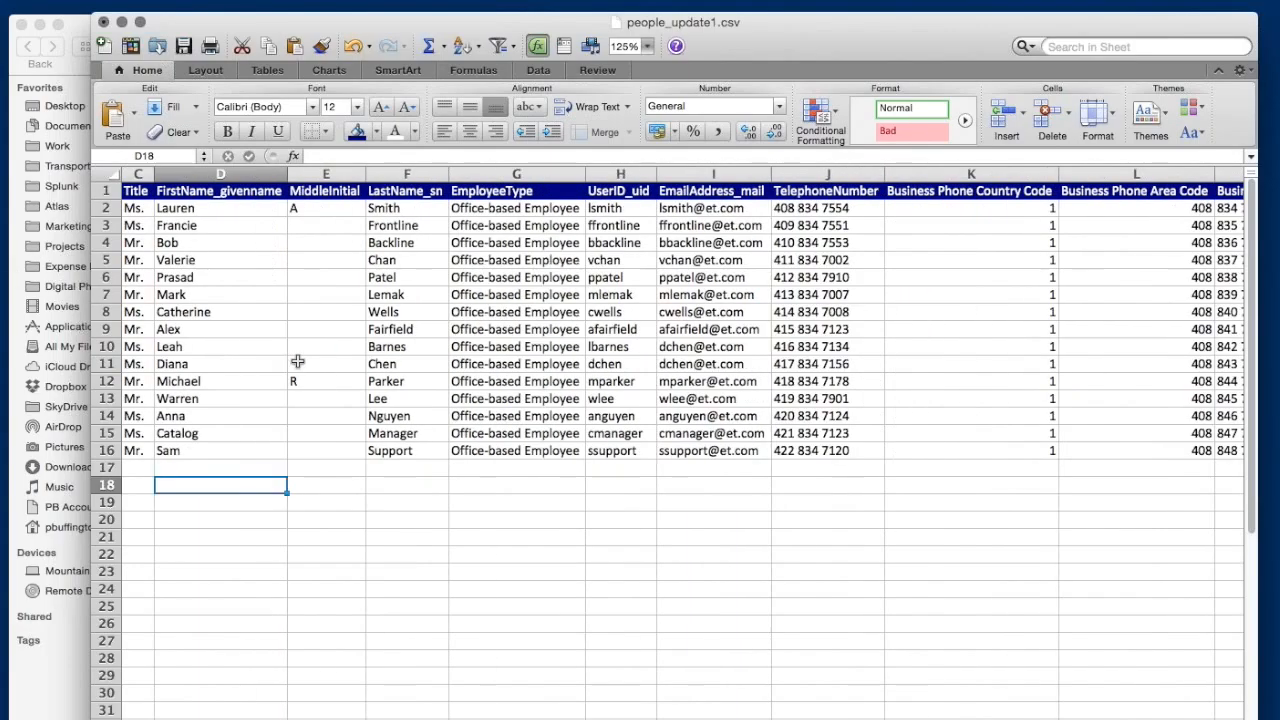
scroll(297, 362, "right", 8)
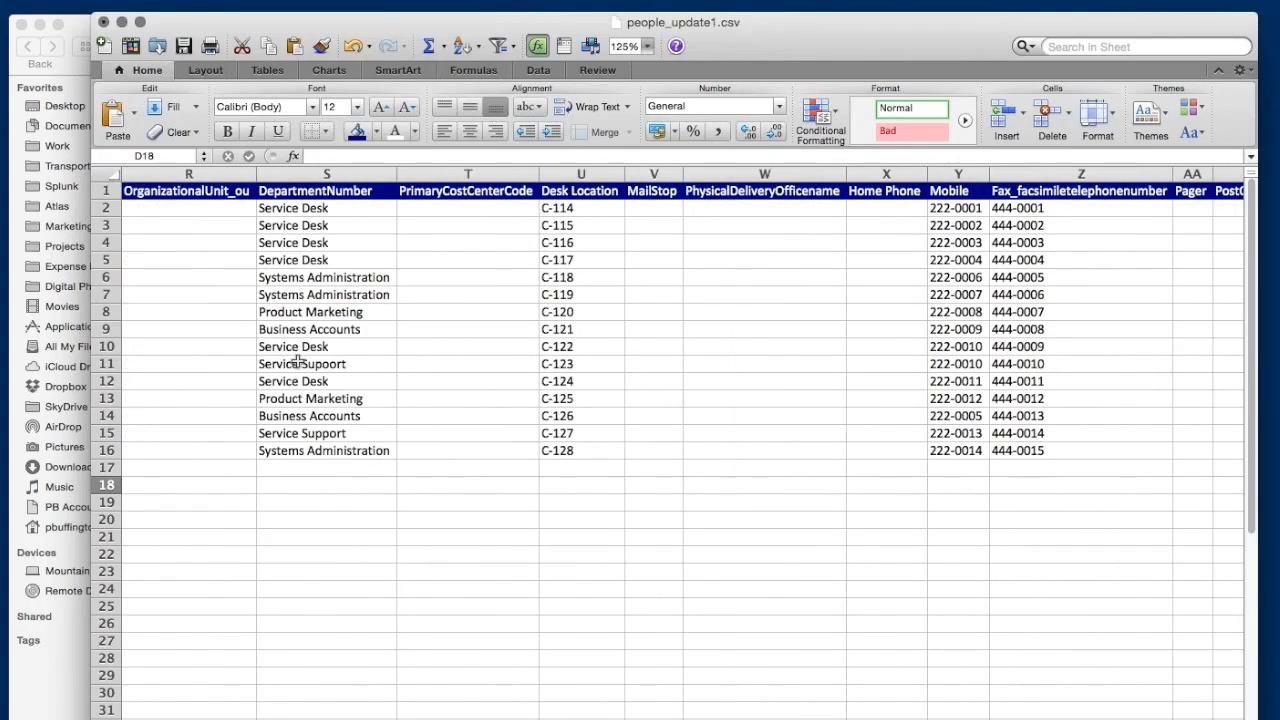
scroll(297, 362, "left", 11)
scroll(297, 362, "left", 1)
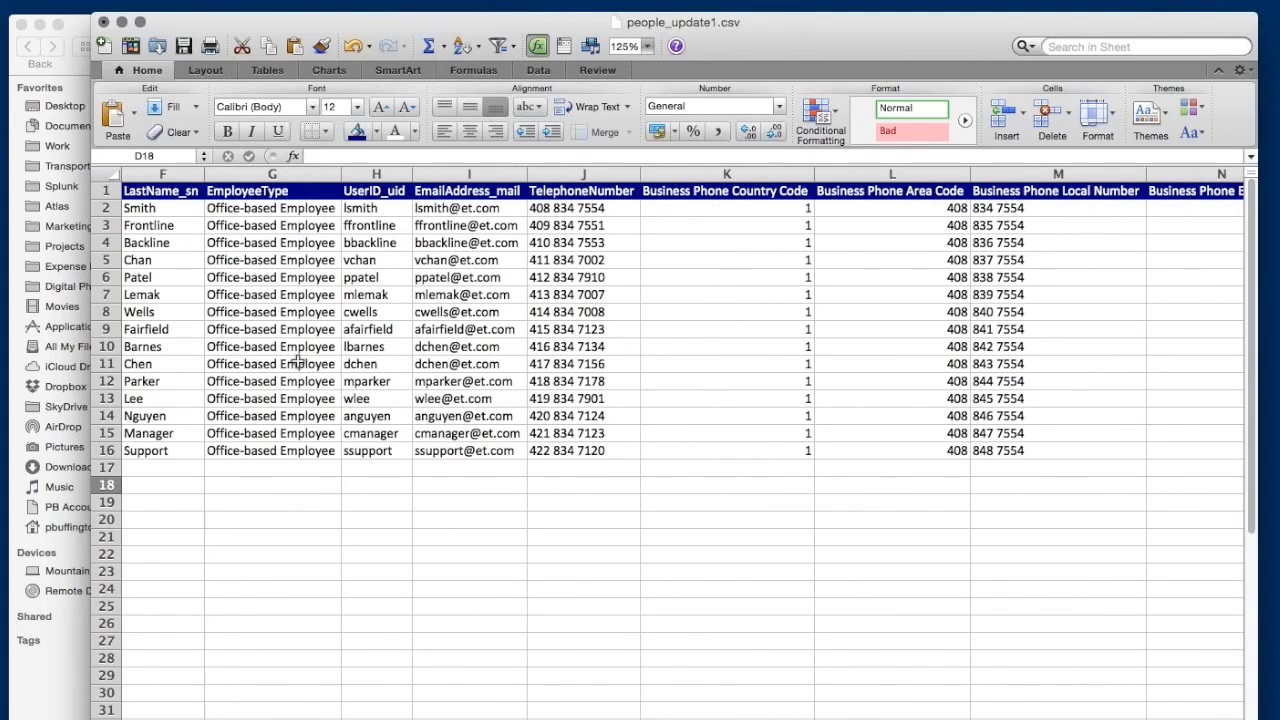
Examine the department, desk location, mobile, manager login, region, site and postal address columns of the people_update1.csv sheet
scroll(297, 362, "right", 9)
scroll(297, 362, "right", 12)
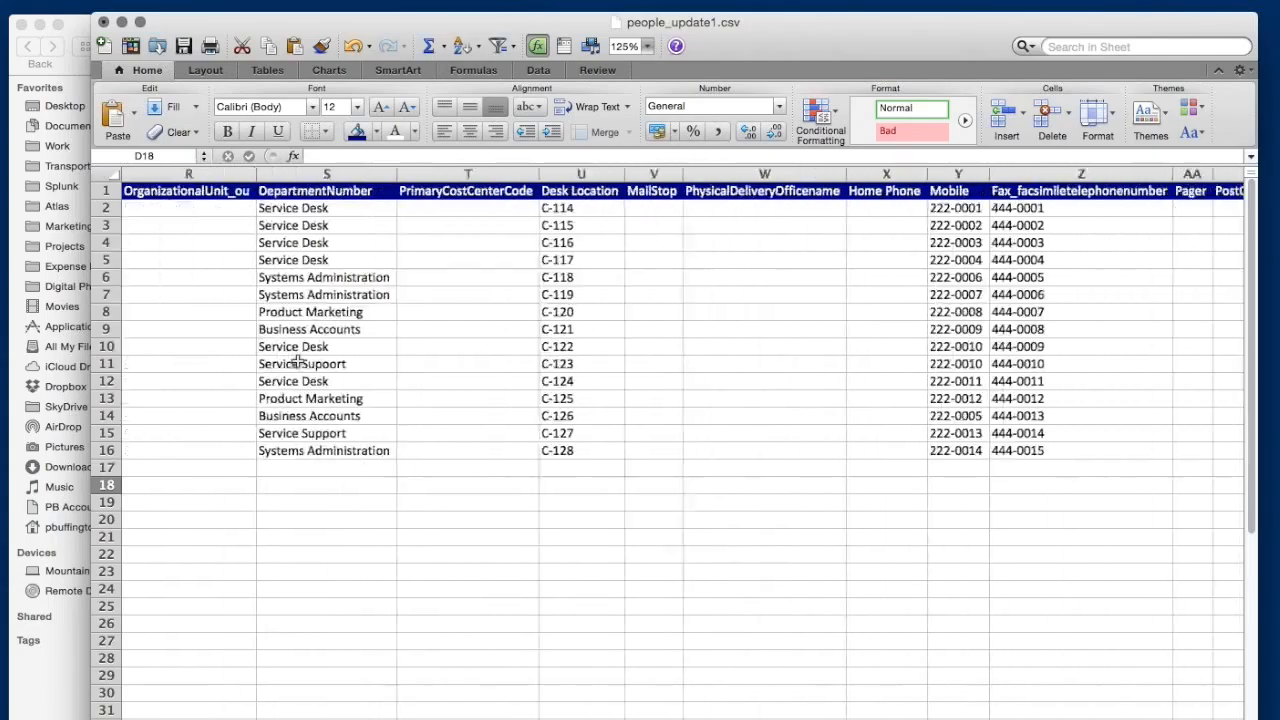
scroll(297, 362, "right", 4)
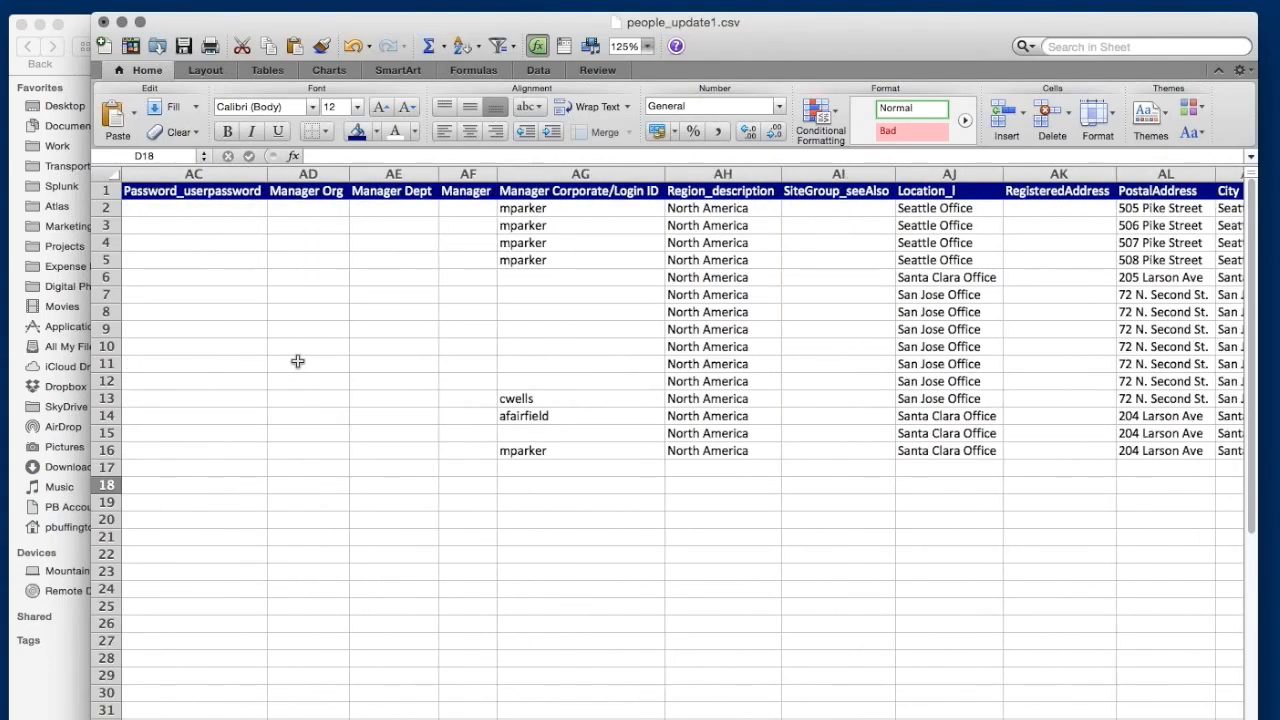
scroll(297, 362, "right", 1)
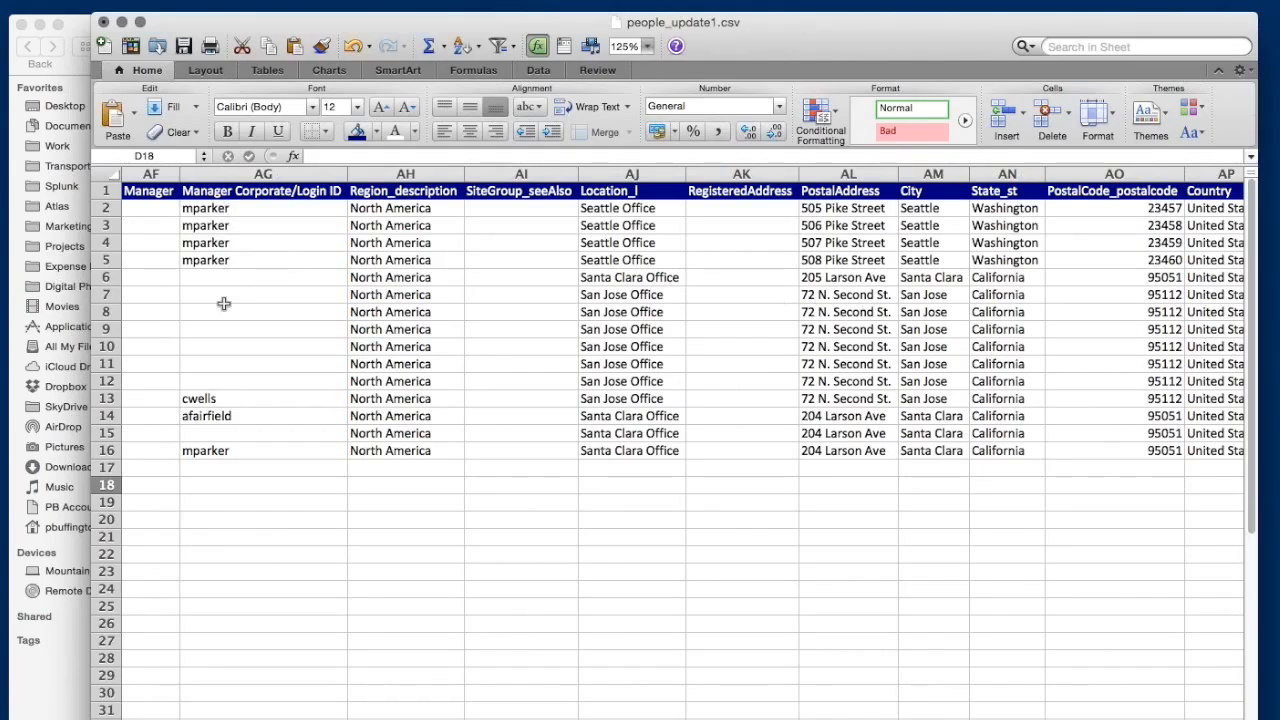
Highlight the whole of row 4 in the people_update1.csv sheet with a yellow fill
scroll(224, 304, "left", 20)
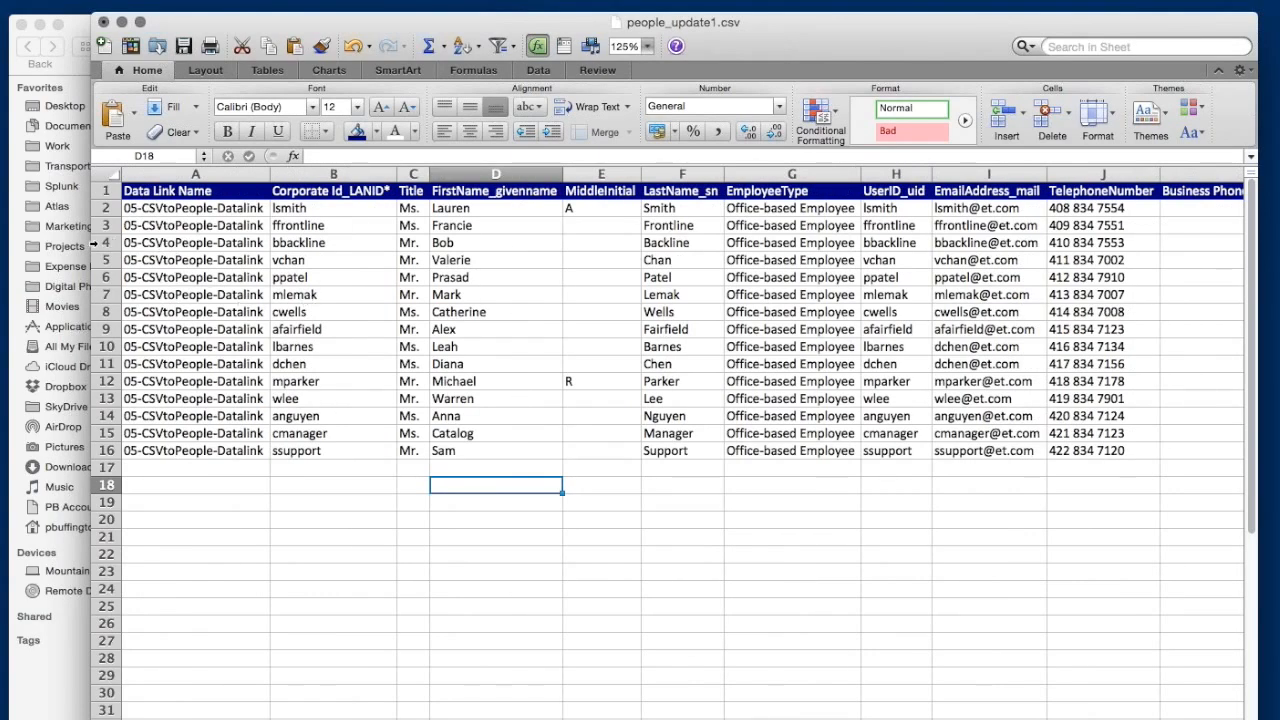
left_click(100, 243)
left_click(377, 132)
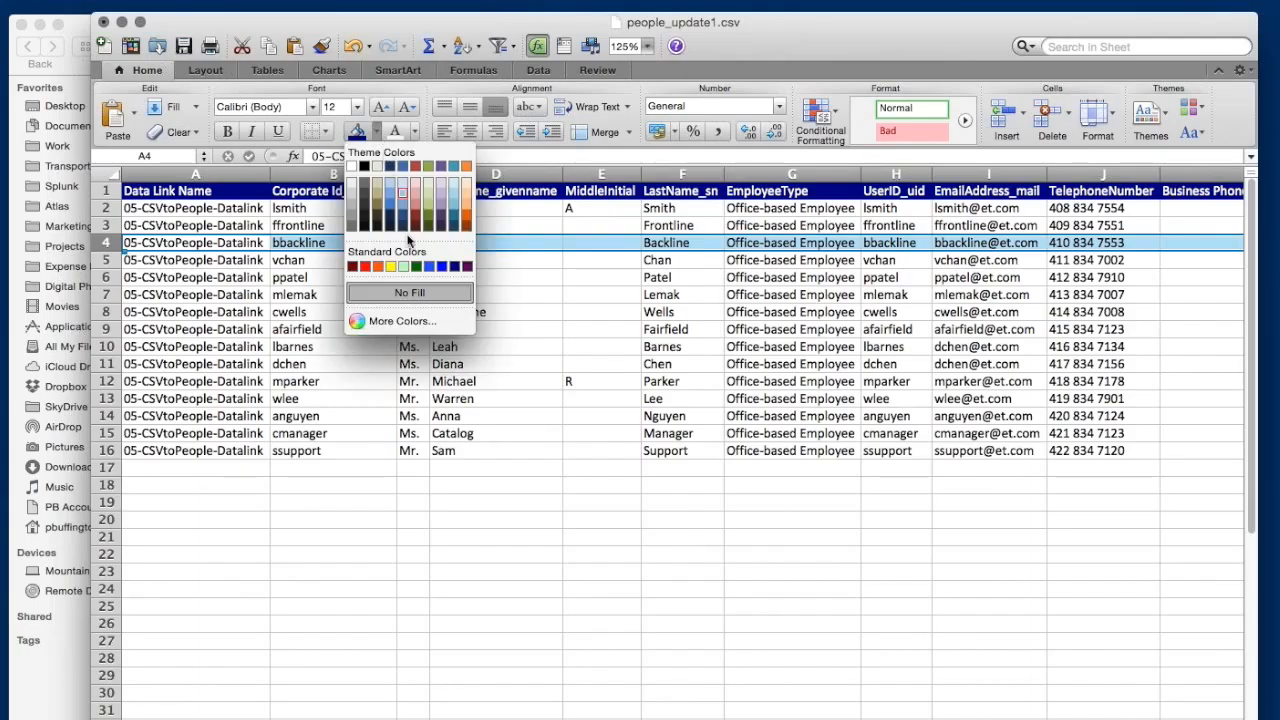
left_click(391, 262)
left_click(797, 310)
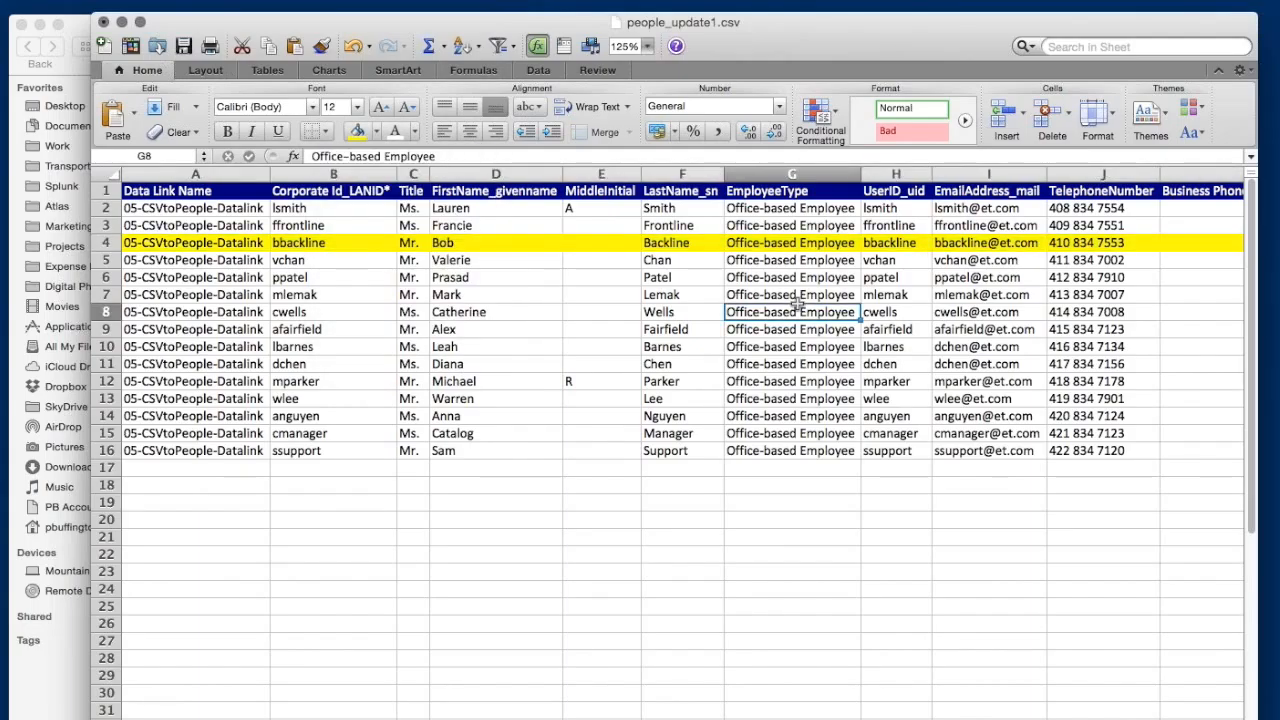
Review the highlighted row's phone, job title, organization, mobile, fax and manager values across the sheet's columns
scroll(798, 305, "right", 1)
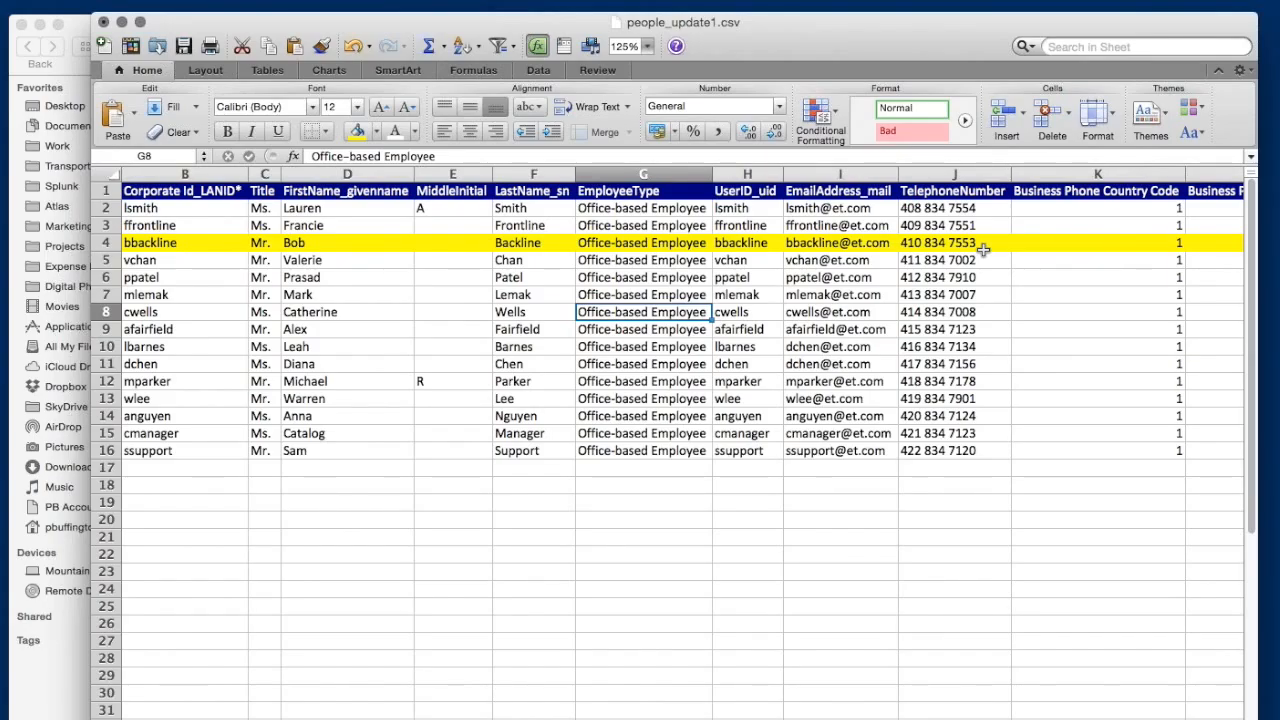
scroll(983, 249, "right", 8)
scroll(983, 249, "right", 4)
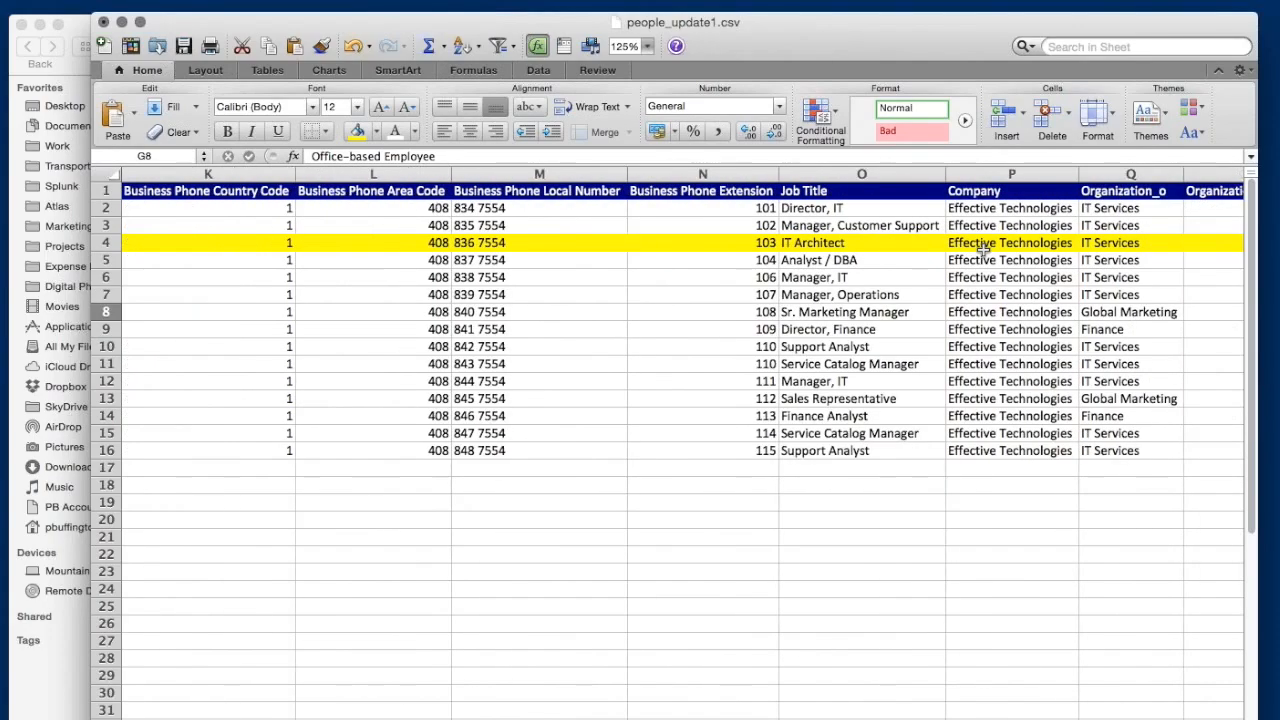
scroll(841, 267, "right", 8)
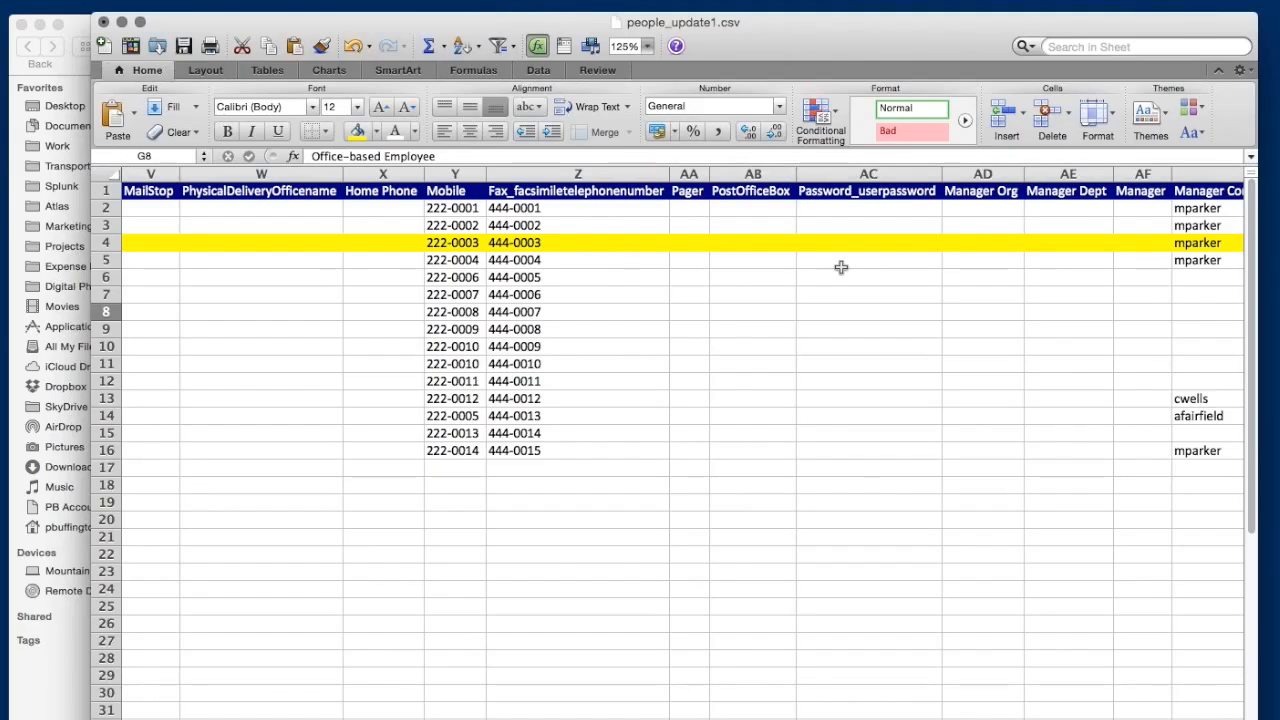
scroll(841, 267, "left", 15)
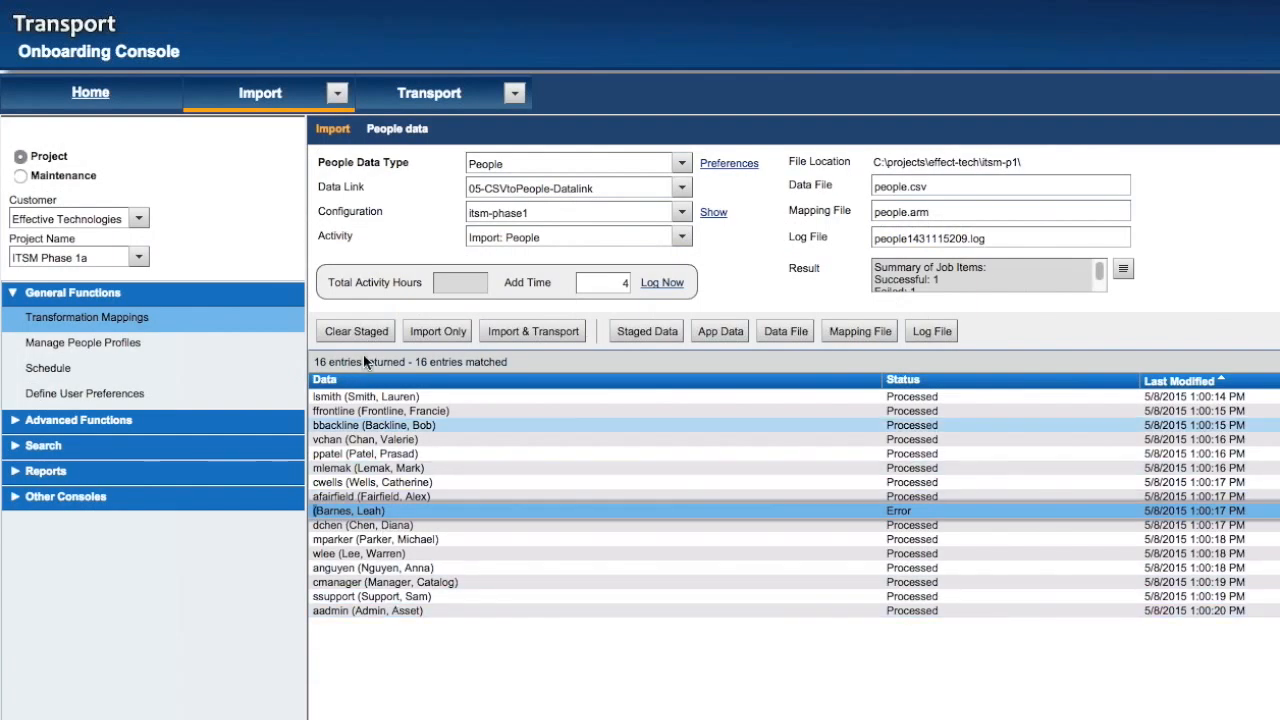
In the Onboarding Console, clear the staged people data, set the data file to people_update1.csv, and import and transport it
left_click(367, 338)
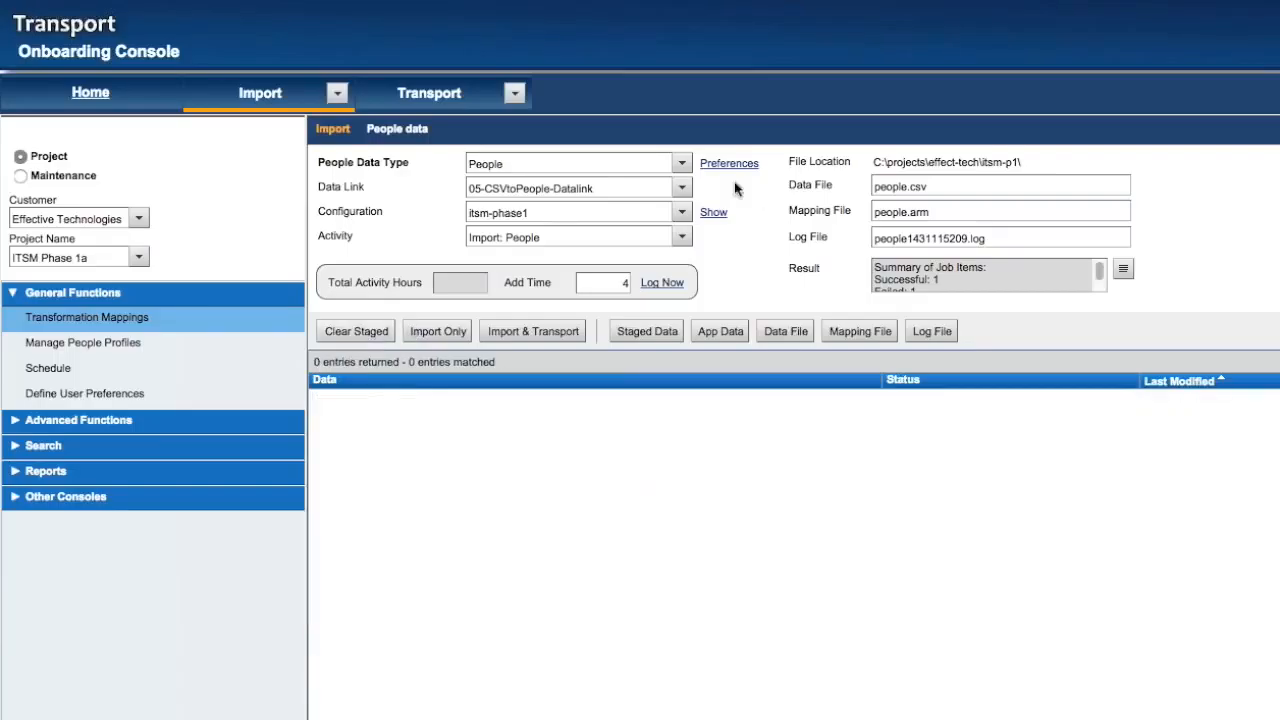
left_click(904, 189)
type("_update1")
left_click(549, 336)
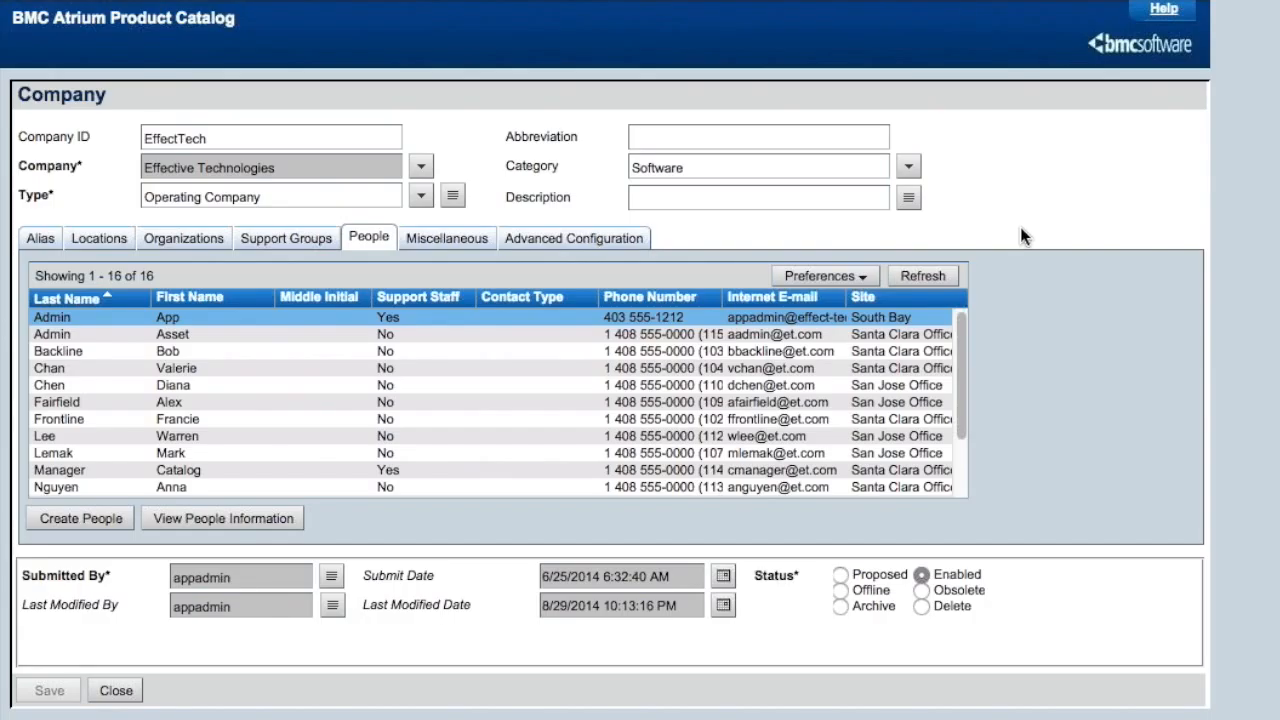
In the Effective Technologies company record, refresh the people list and check the phone and site of the person highlighted in the sheet
left_click(644, 352)
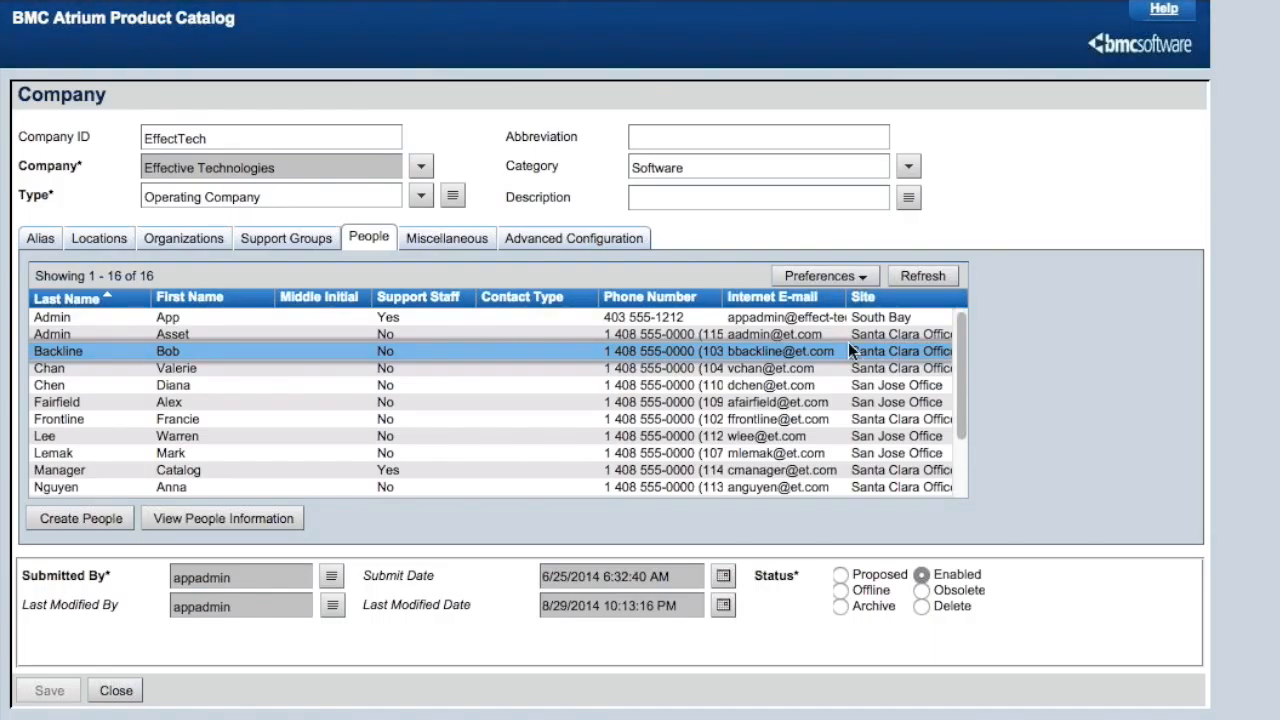
left_click(918, 277)
left_click(805, 318)
left_click(786, 348)
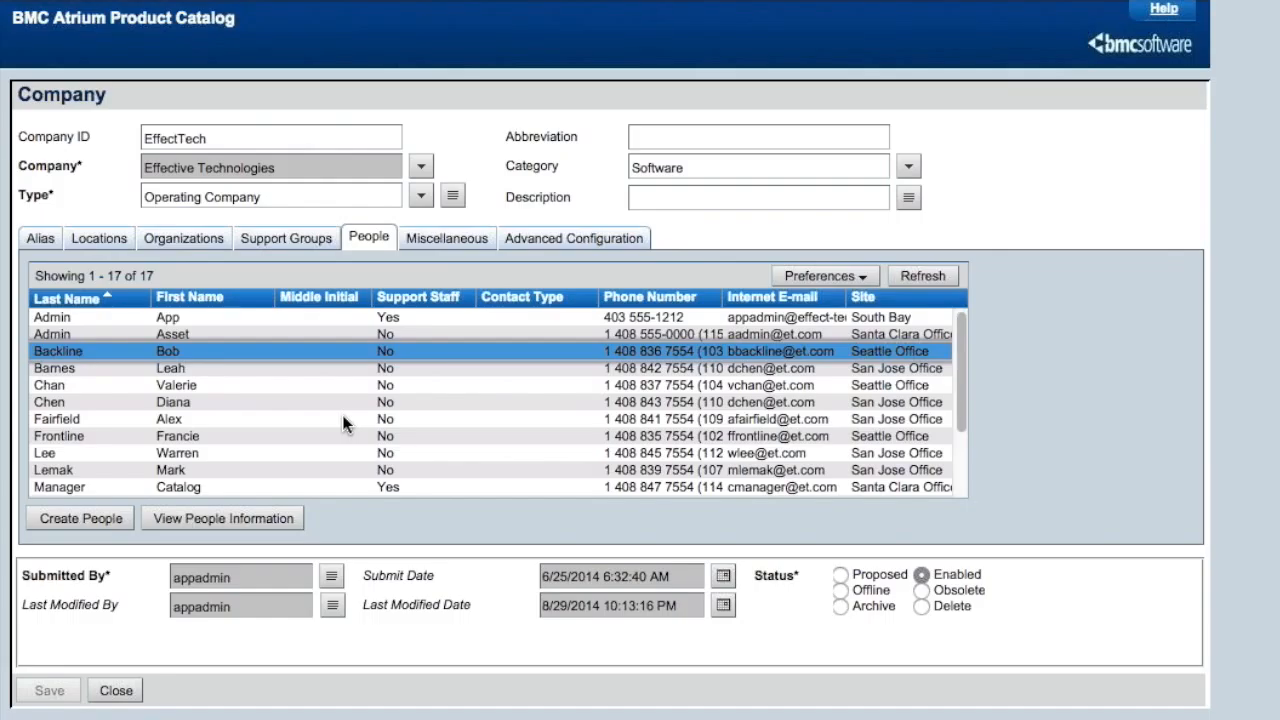
Look through the rest of the people list and open the record of the person with middle initial R
left_click(342, 422)
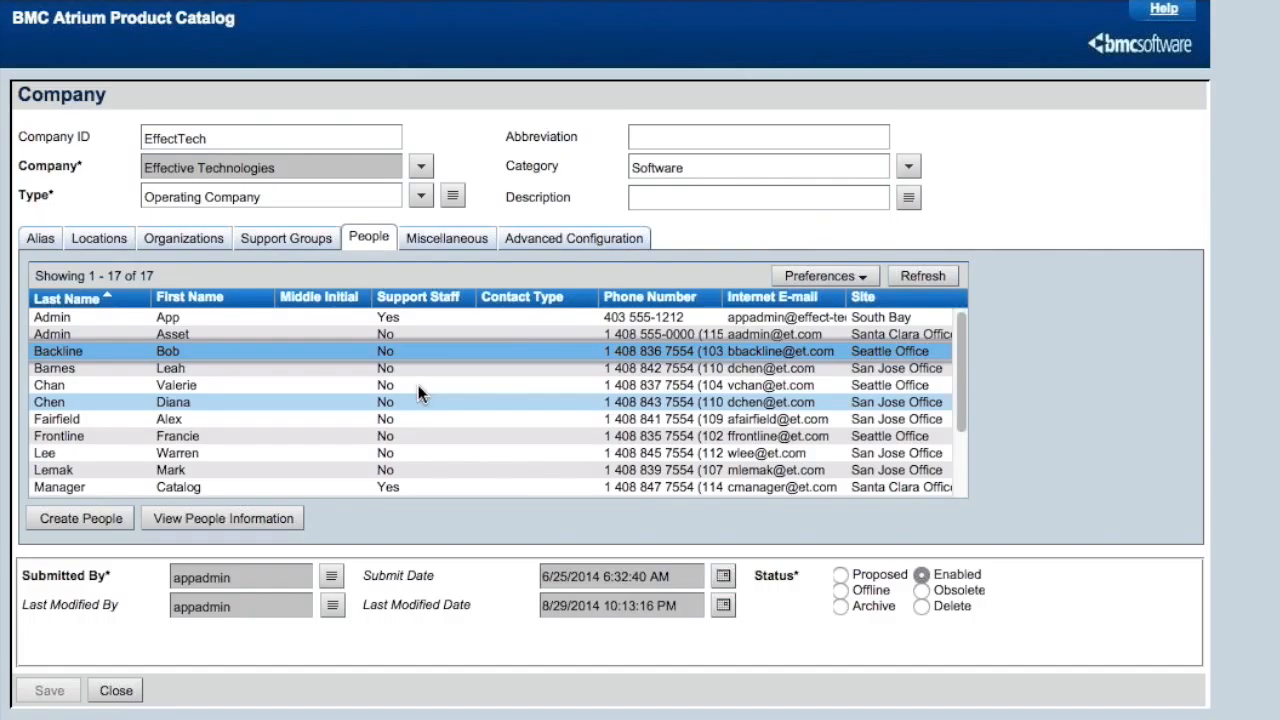
scroll(407, 422, "down", 3)
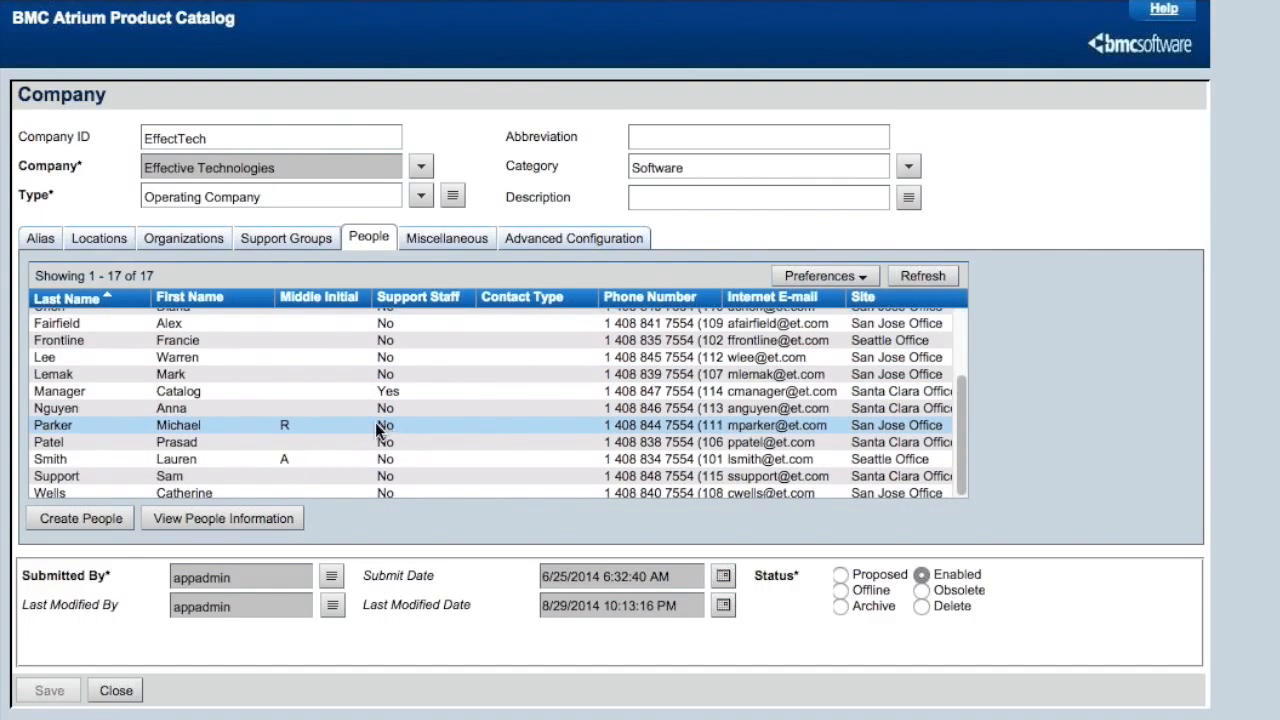
left_click(378, 428)
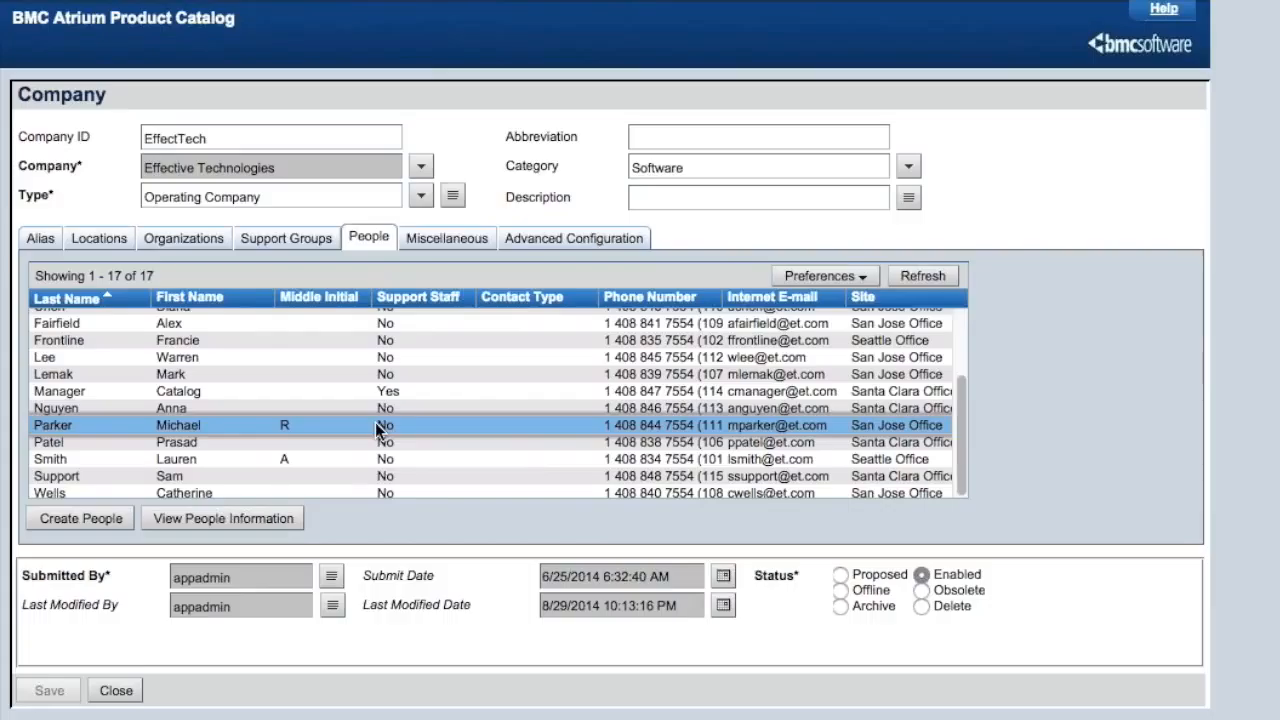
double_click(378, 428)
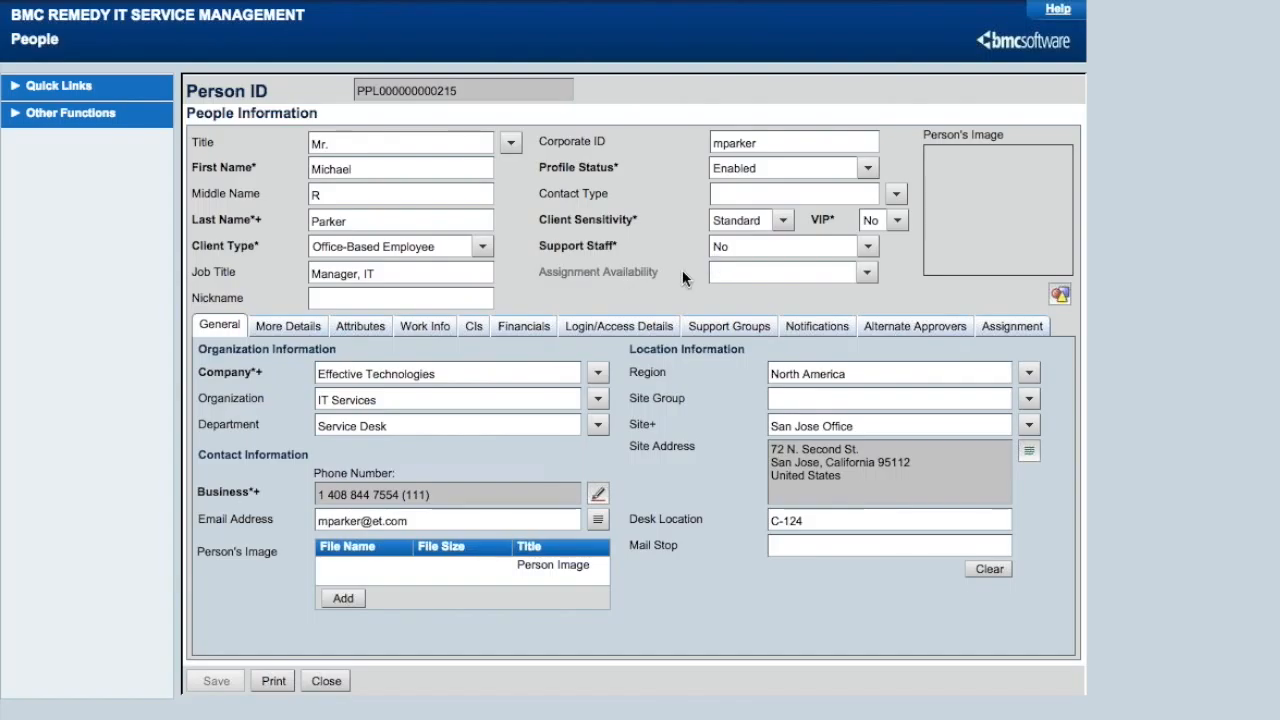
Check the person's login and access details, support groups and support group functional roles
left_click(618, 327)
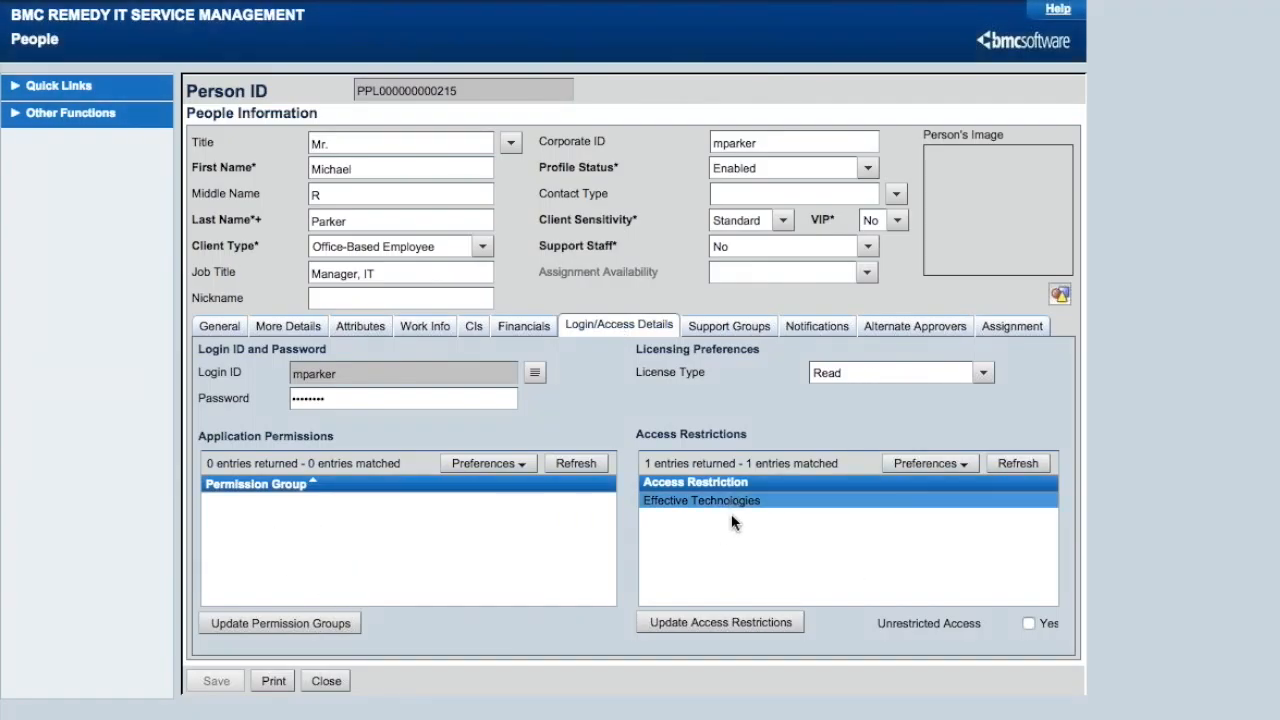
left_click(729, 325)
left_click(460, 371)
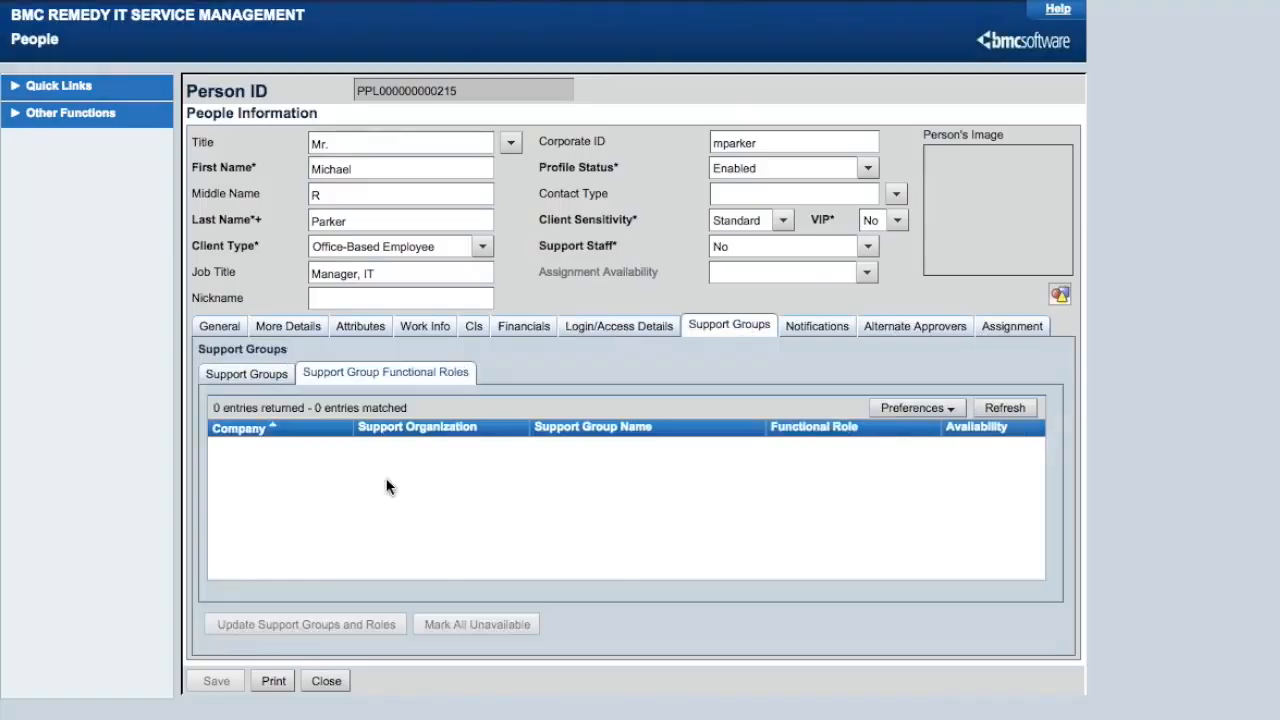